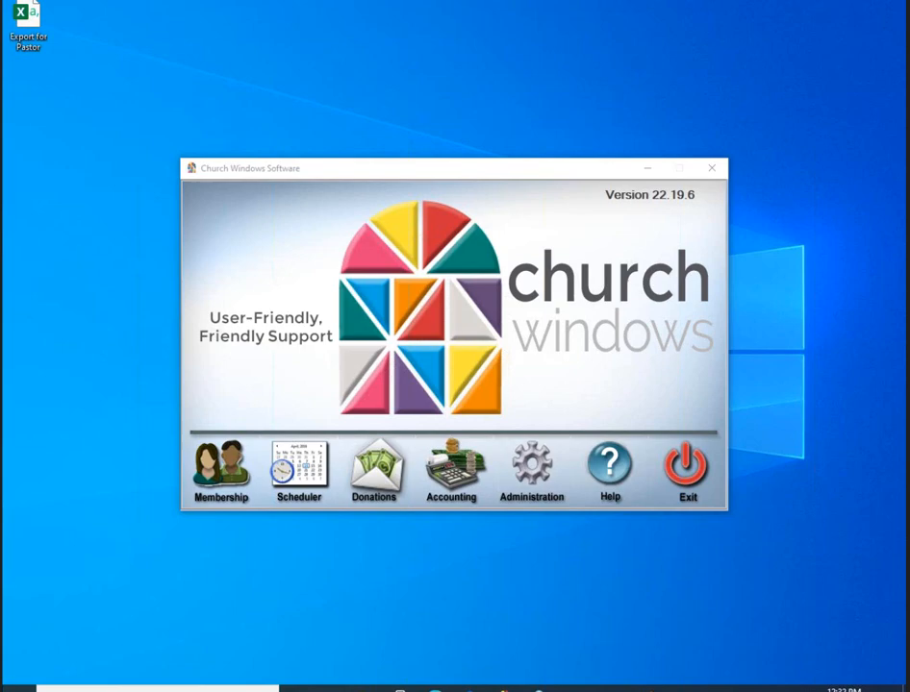
# - Open the Accounting module's chart of accounts and examine the clients under the Accounts Receivable/Clients ledger, then collapse it
pyautogui.click(454, 496)
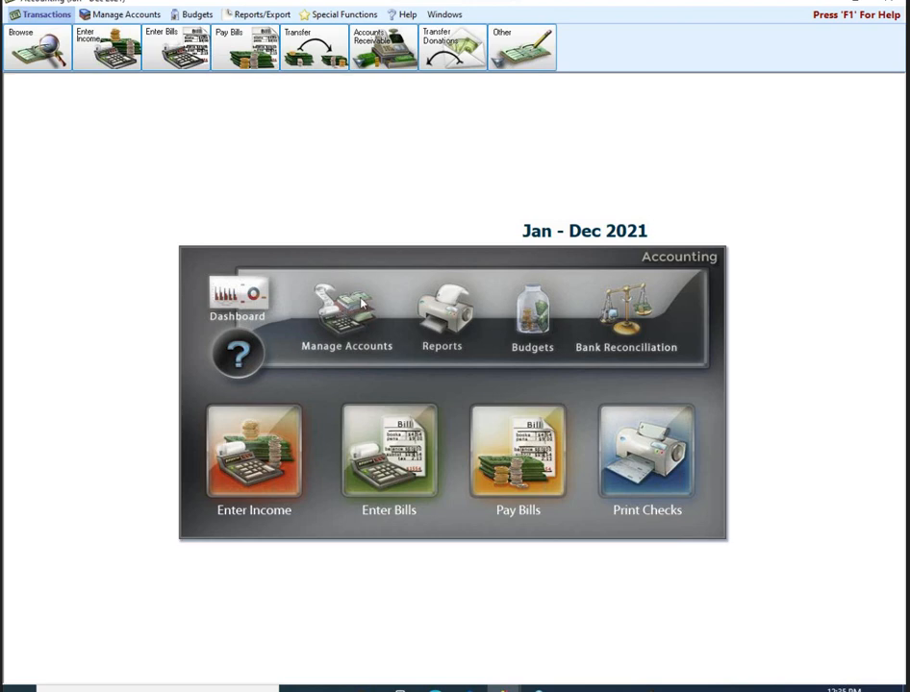
pyautogui.click(363, 311)
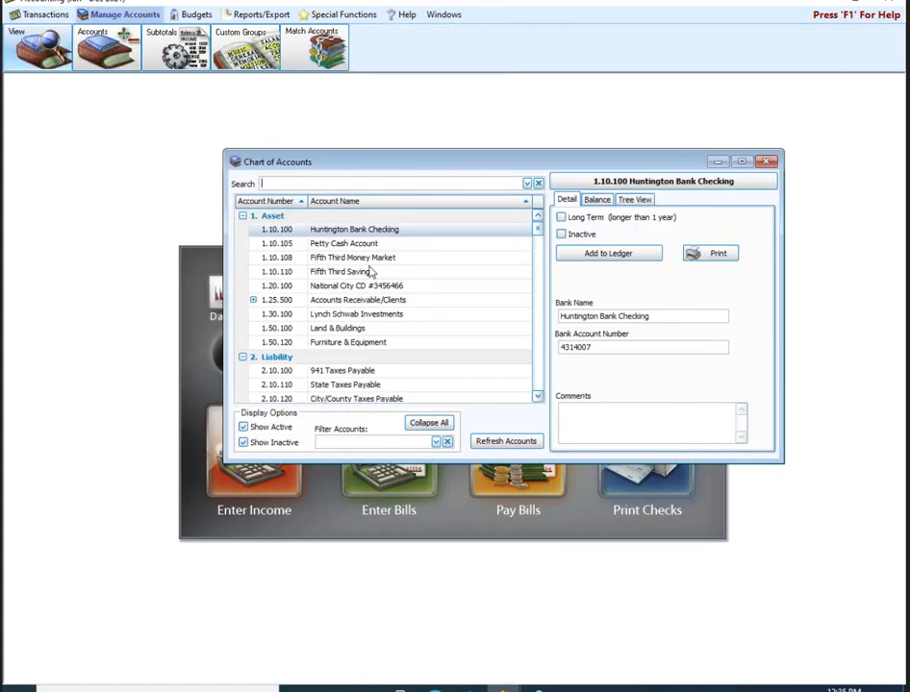
pyautogui.moveTo(437, 162); pyautogui.dragTo(392, 212)
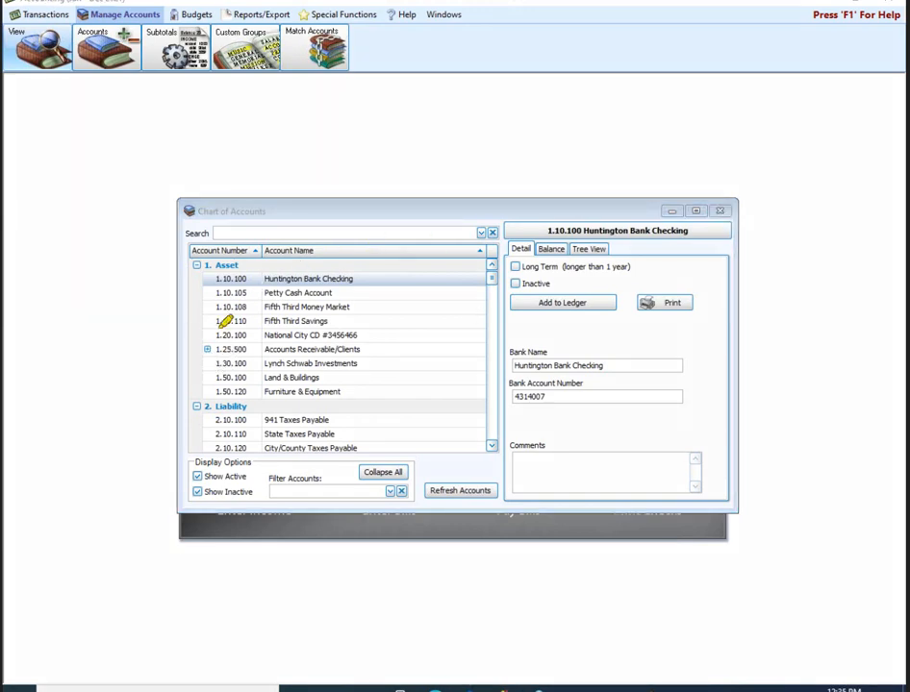
pyautogui.moveTo(189, 334)
pyautogui.mouseDown()
pyautogui.moveTo(463, 333)
pyautogui.moveTo(519, 354)
pyautogui.moveTo(193, 344)
pyautogui.moveTo(204, 306)
pyautogui.mouseUp()
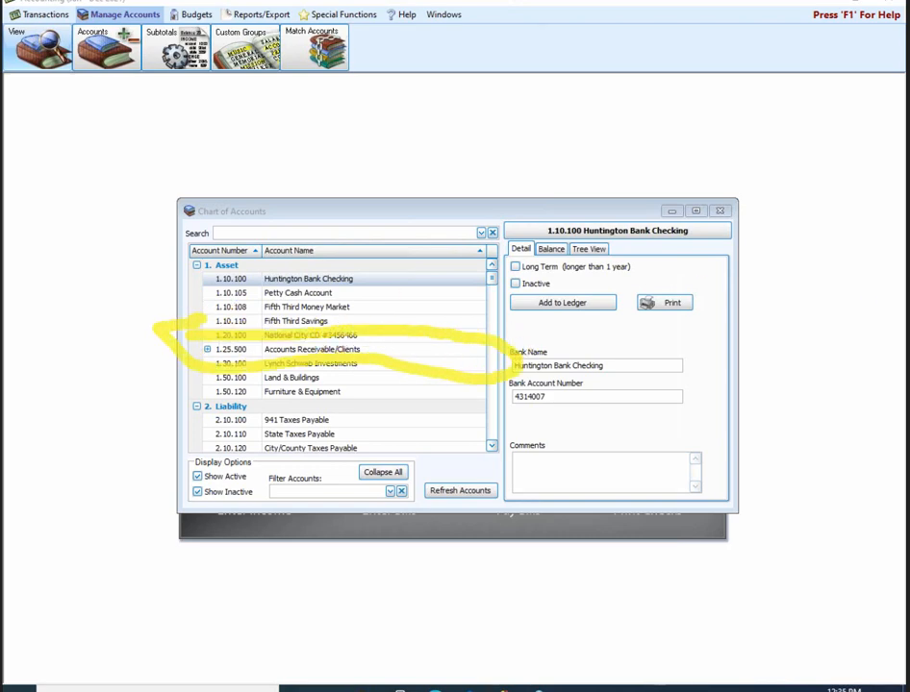
pyautogui.click(209, 351)
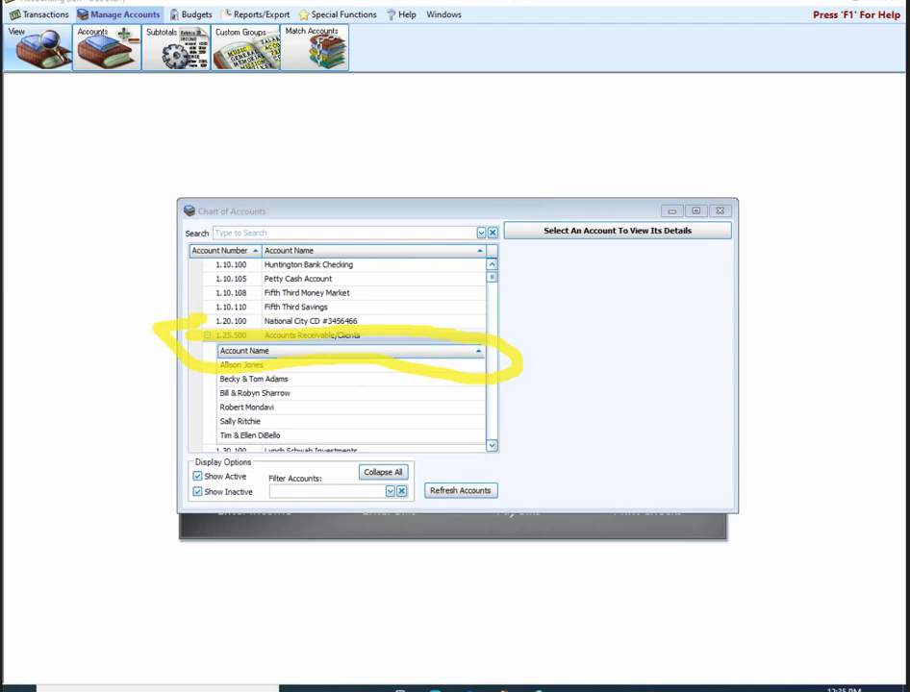
pyautogui.press('Escape')
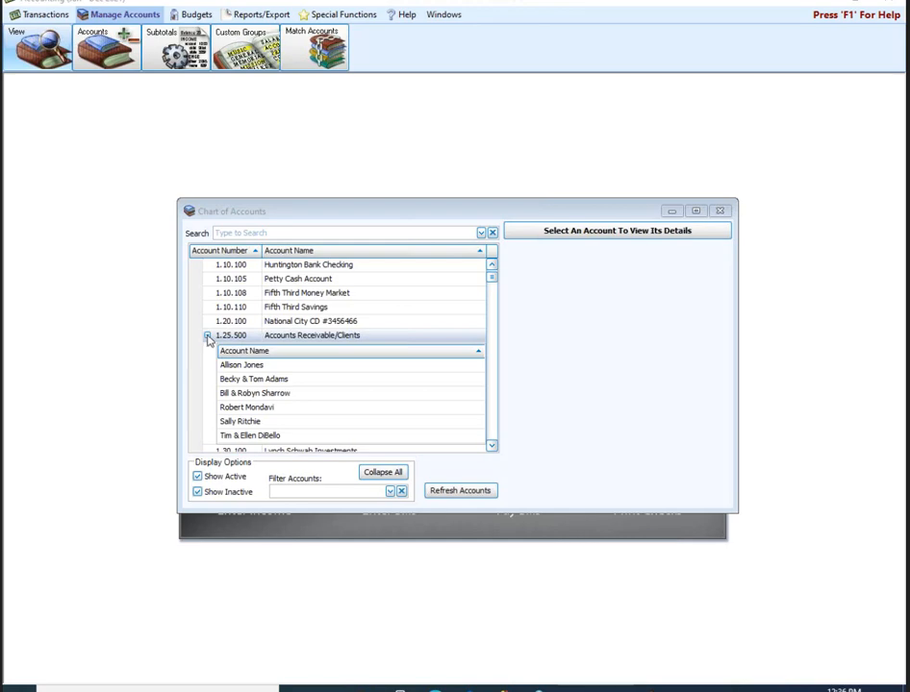
pyautogui.click(207, 336)
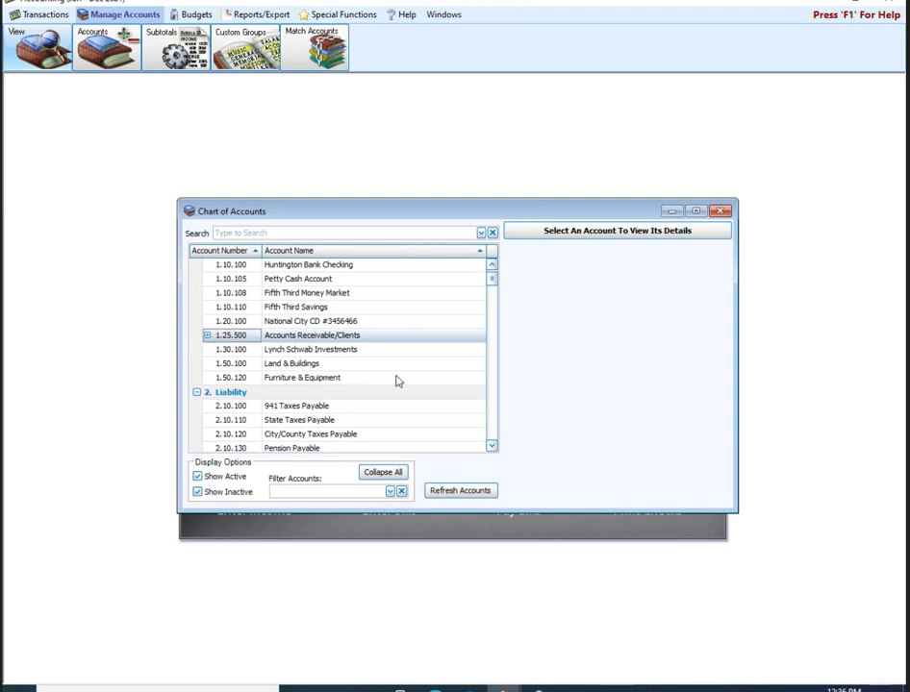
# - Search the chart of accounts for "presch" to review the preschool accounts, then close the chart
pyautogui.click(342, 231)
pyautogui.write('presch')
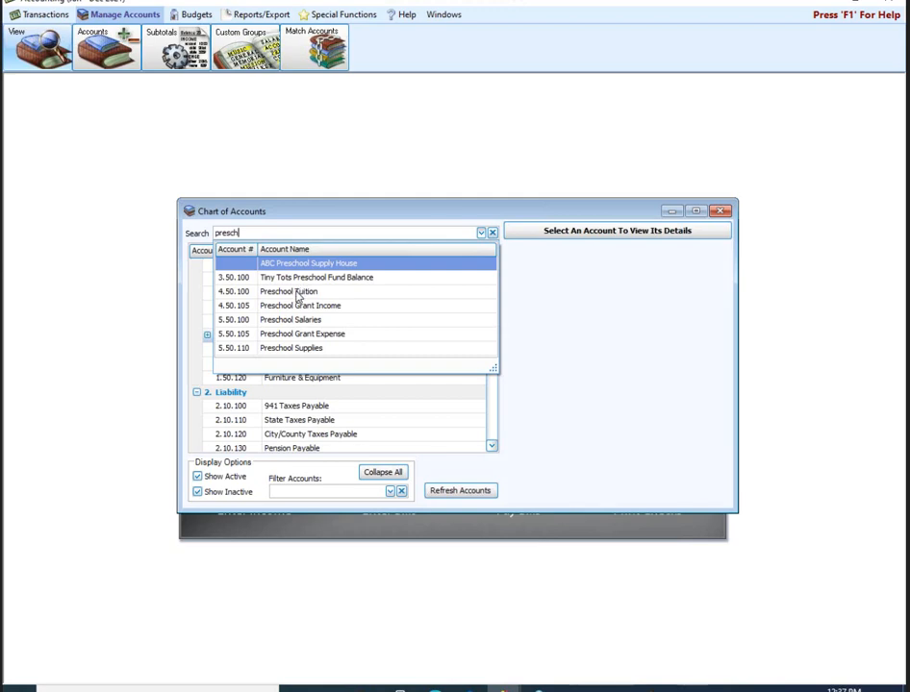
pyautogui.click(719, 210)
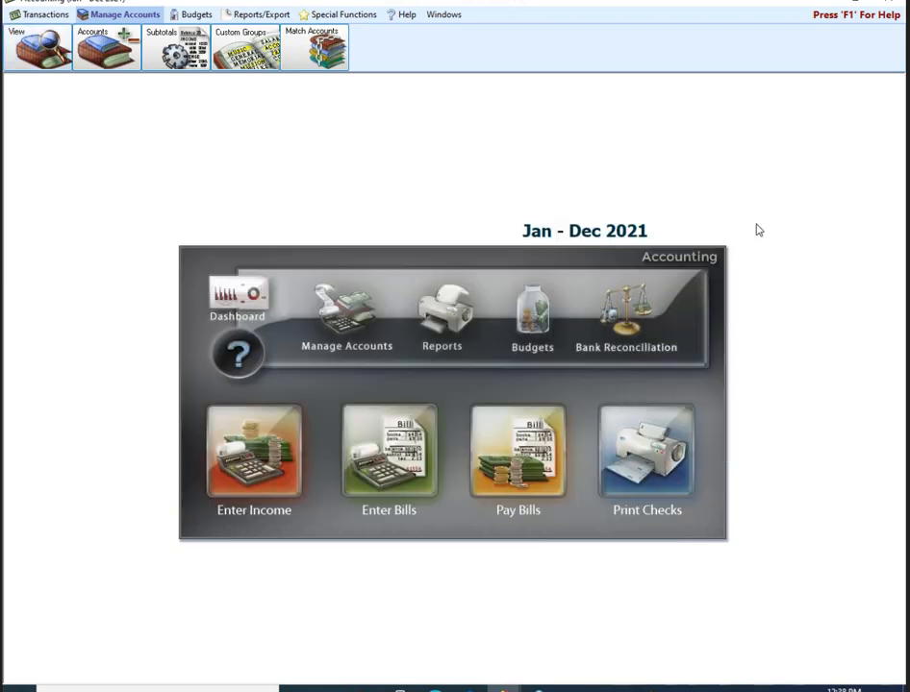
# - Add a new accounts receivable client named "dslgkreklgner bwretgwpeotj34" to the chart of accounts
pyautogui.click(100, 54)
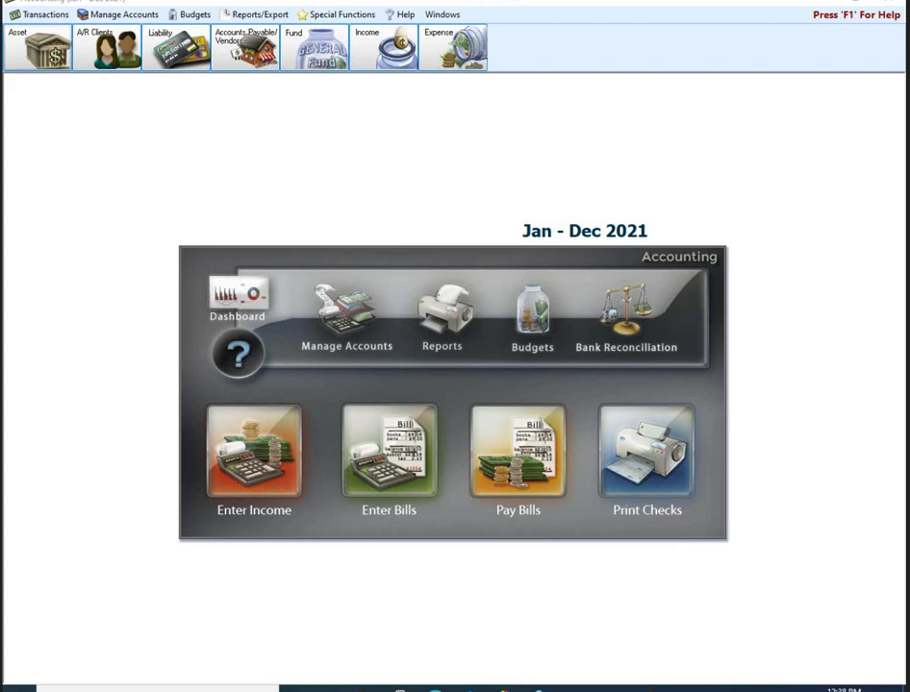
pyautogui.moveTo(50, 22)
pyautogui.mouseDown()
pyautogui.moveTo(63, 11)
pyautogui.moveTo(173, 70)
pyautogui.moveTo(40, 59)
pyautogui.moveTo(122, 95)
pyautogui.moveTo(117, 199)
pyautogui.moveTo(136, 97)
pyautogui.moveTo(115, 104)
pyautogui.moveTo(105, 161)
pyautogui.mouseUp()
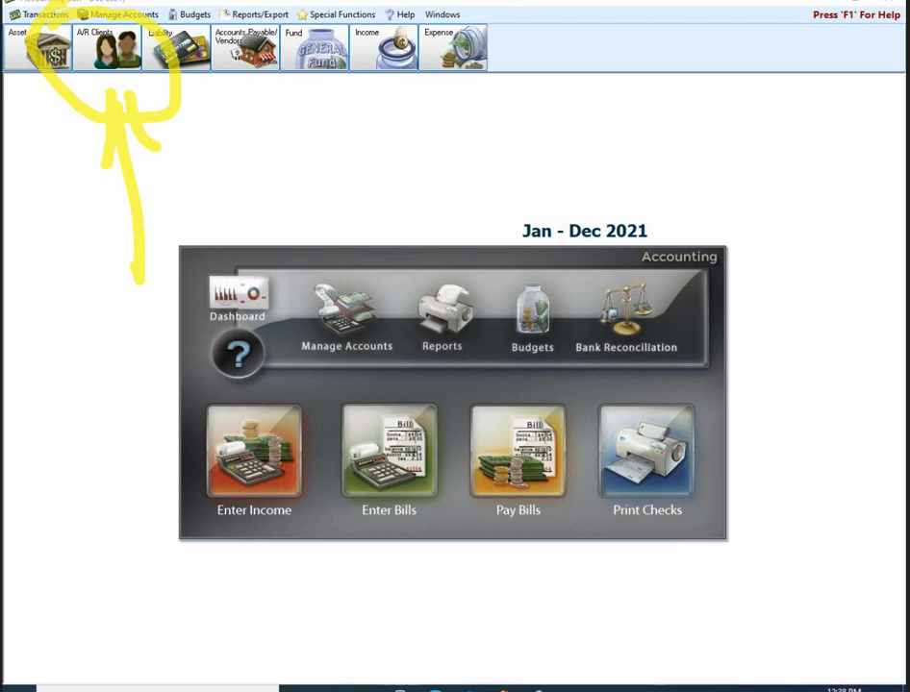
pyautogui.press('Escape')
pyautogui.click(112, 40)
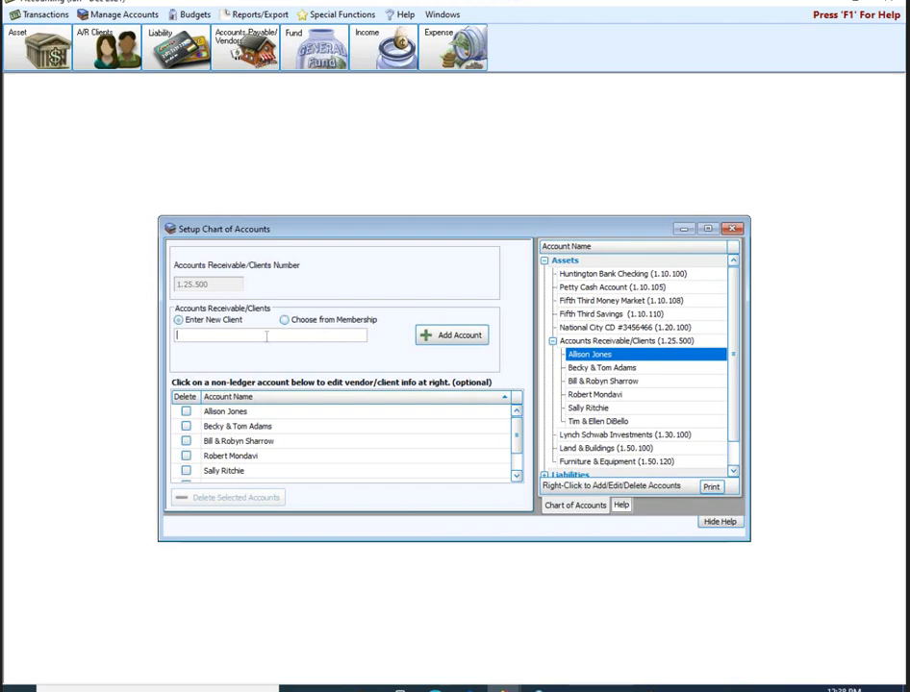
pyautogui.write('gkreklgner bwretgwpeotj34')
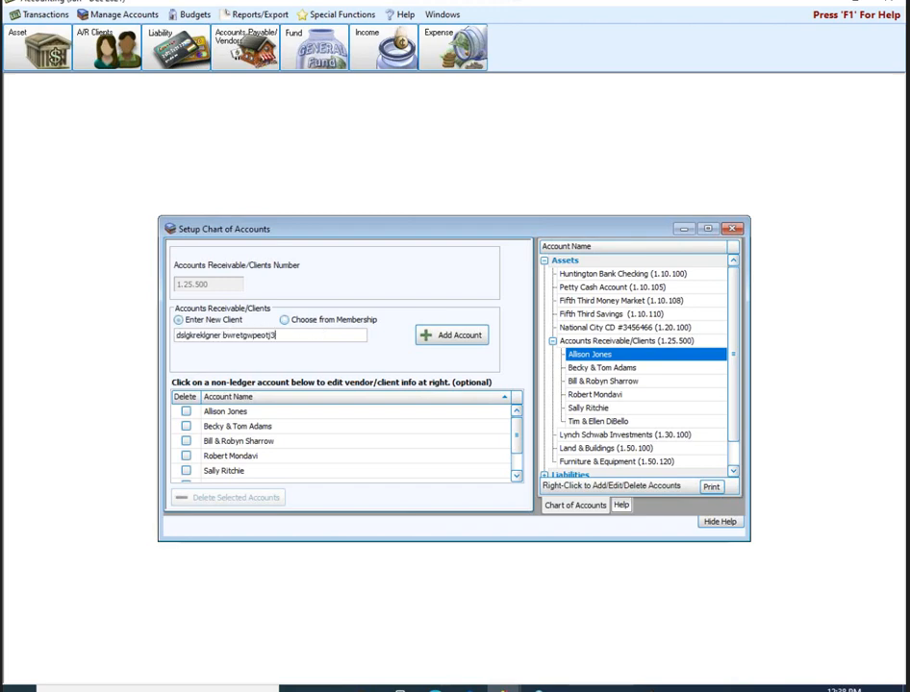
pyautogui.click(432, 336)
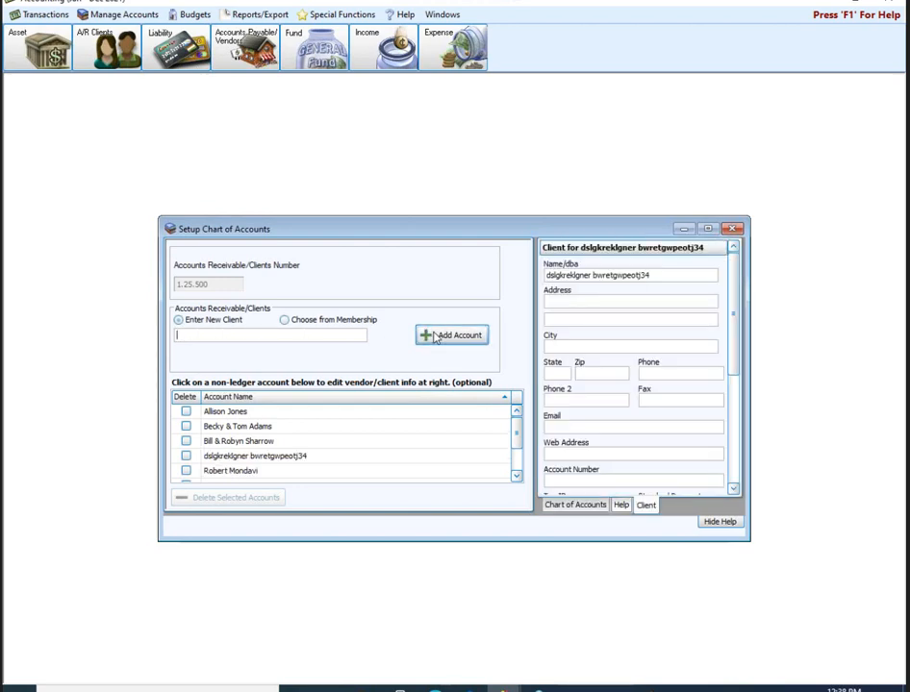
# - Review the new client's entry and its contact information form, then close the account setup
pyautogui.scroll(-2, 520, 443)
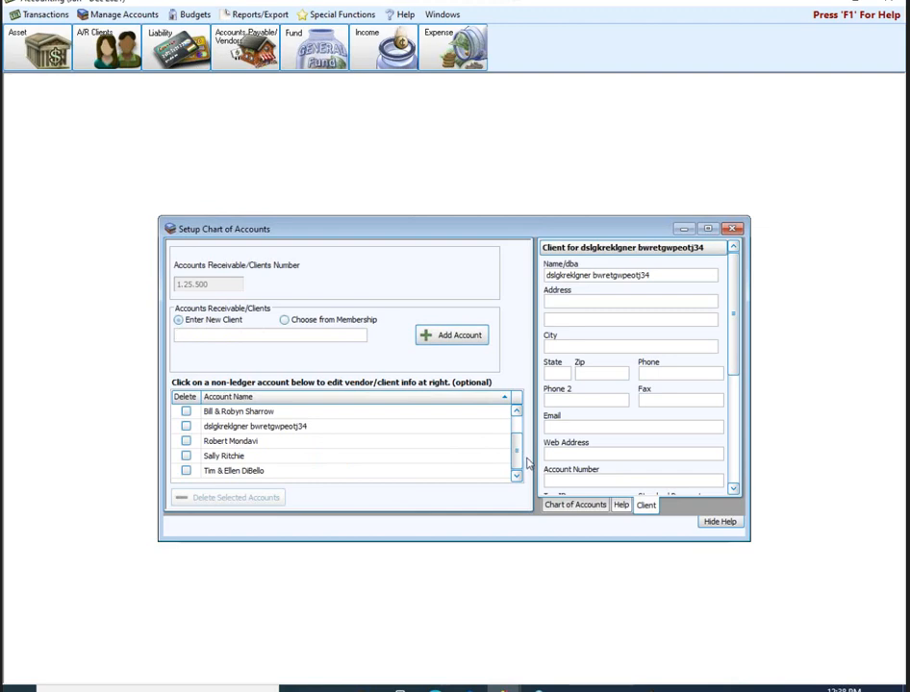
pyautogui.click(286, 429)
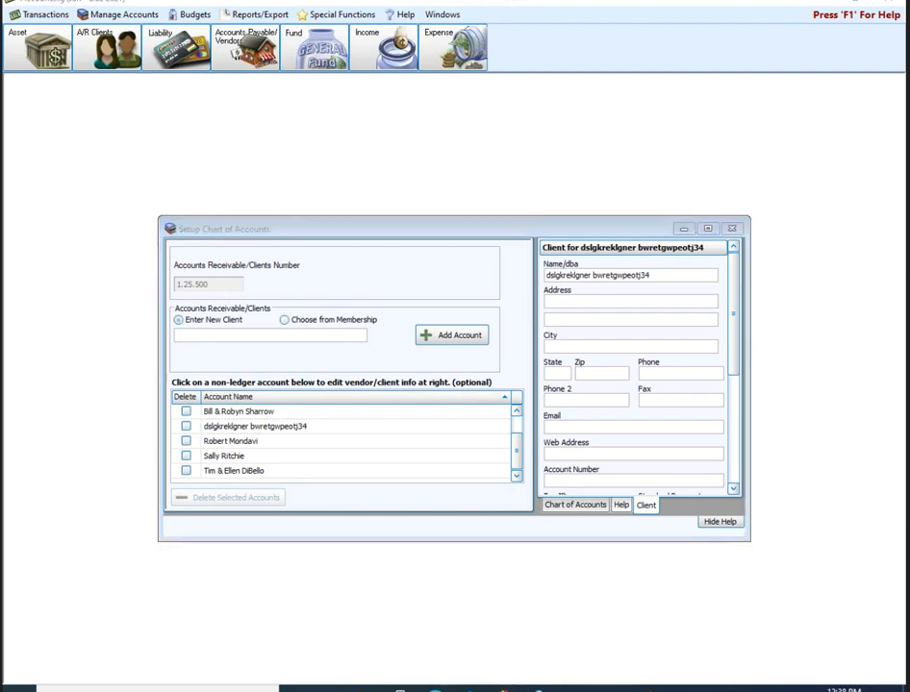
pyautogui.moveTo(543, 227)
pyautogui.mouseDown()
pyautogui.moveTo(745, 227)
pyautogui.moveTo(771, 352)
pyautogui.moveTo(749, 482)
pyautogui.moveTo(665, 531)
pyautogui.moveTo(558, 524)
pyautogui.moveTo(537, 495)
pyautogui.moveTo(515, 362)
pyautogui.moveTo(520, 233)
pyautogui.mouseUp()
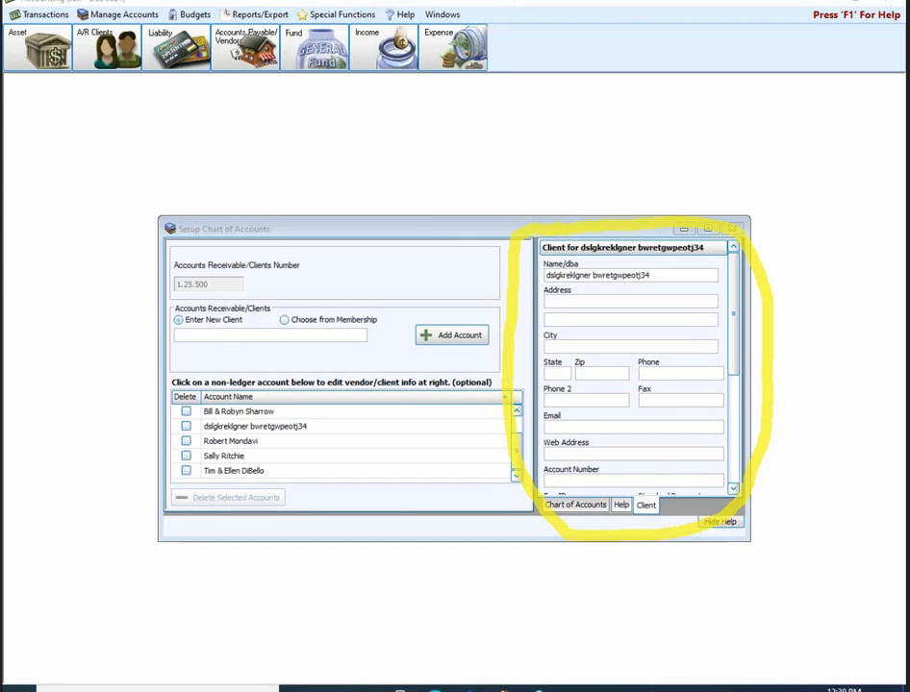
pyautogui.press('Escape')
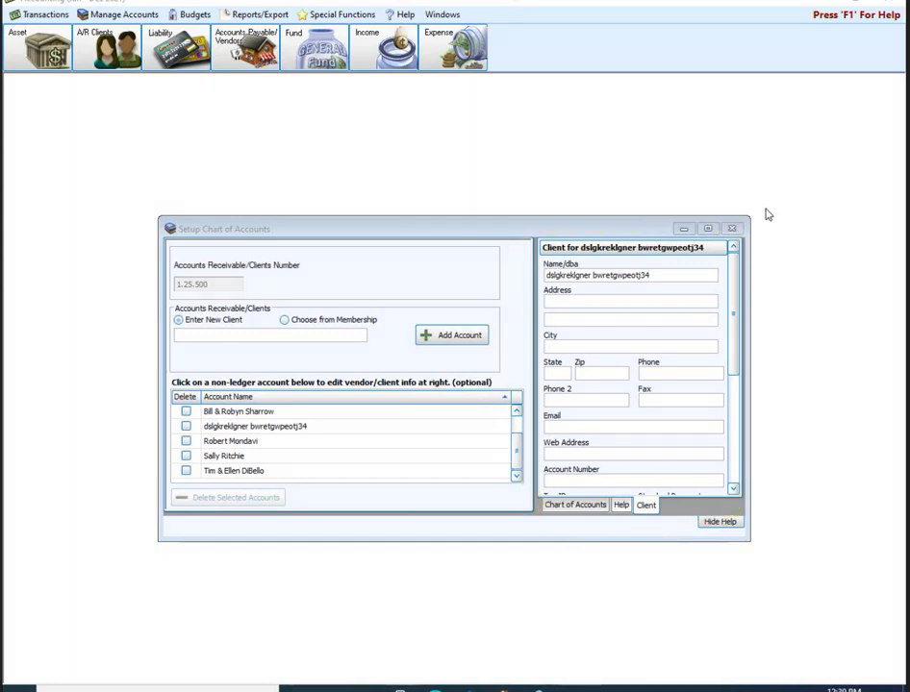
pyautogui.click(738, 231)
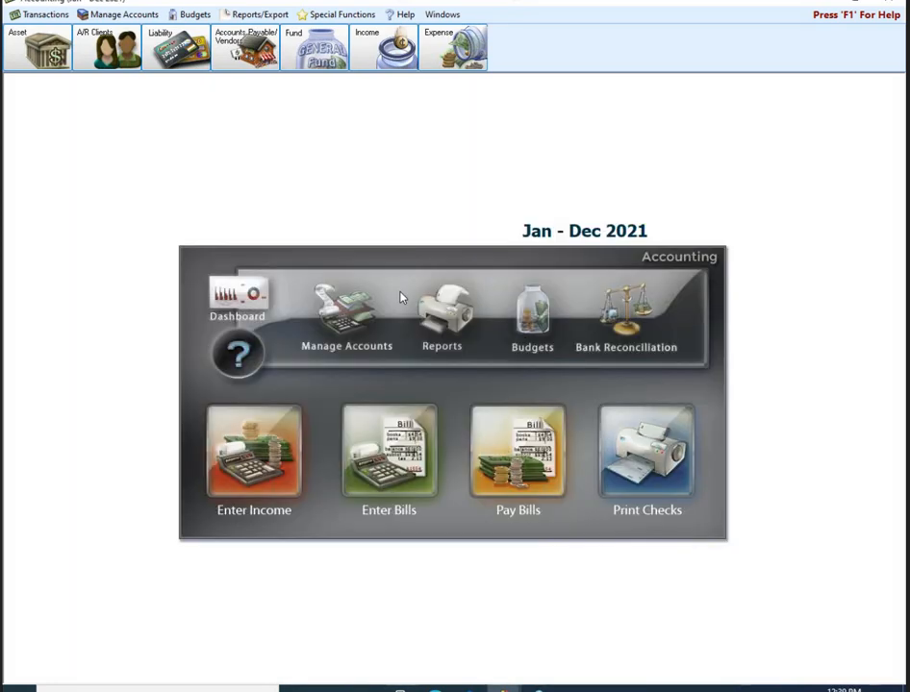
# - View the new client's contact details under Accounts Receivable/Clients in the chart of accounts, then close the chart
pyautogui.click(349, 317)
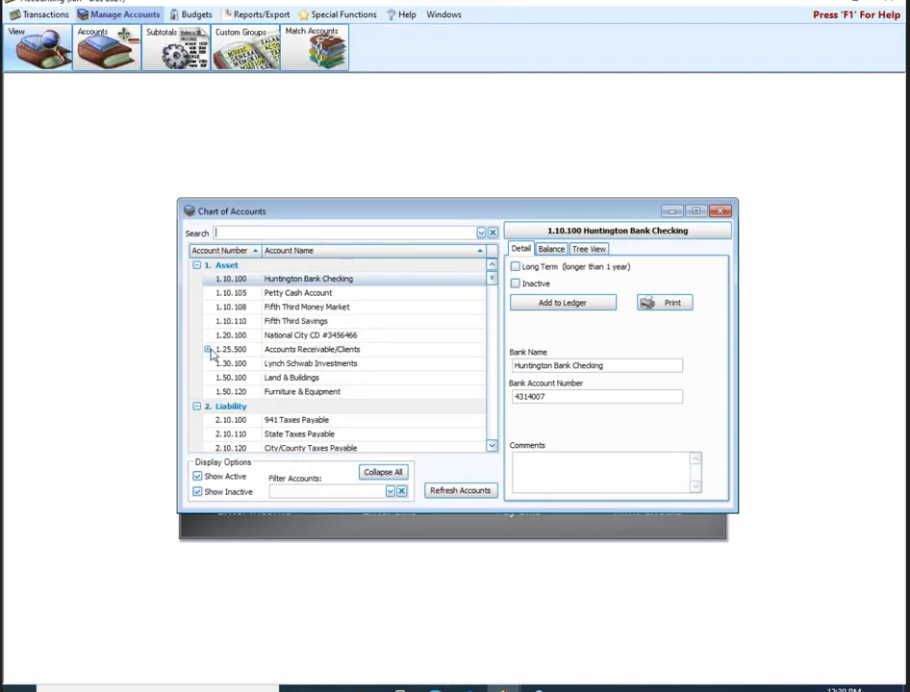
pyautogui.click(207, 350)
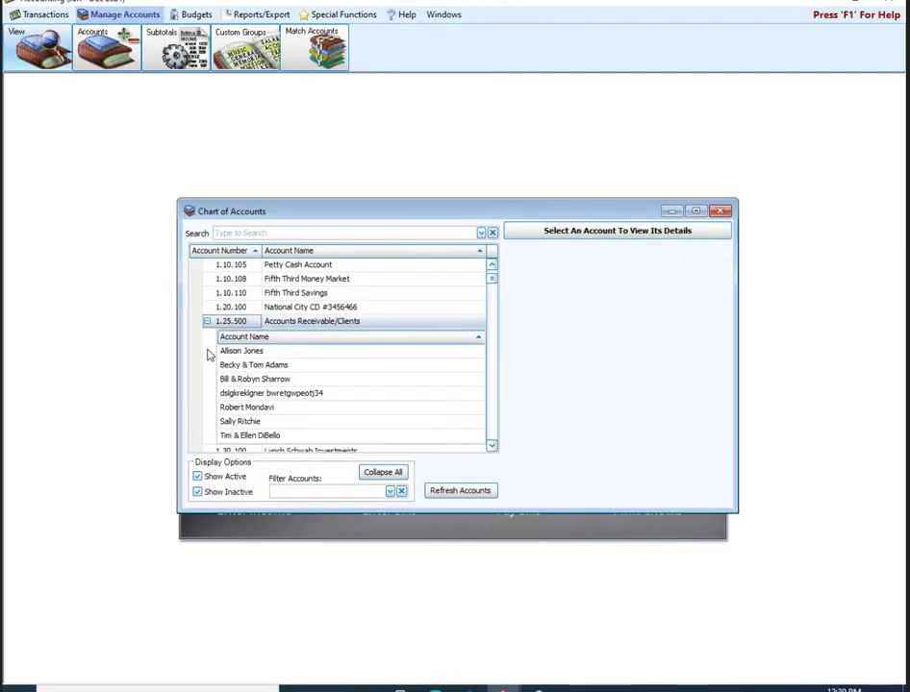
pyautogui.click(255, 395)
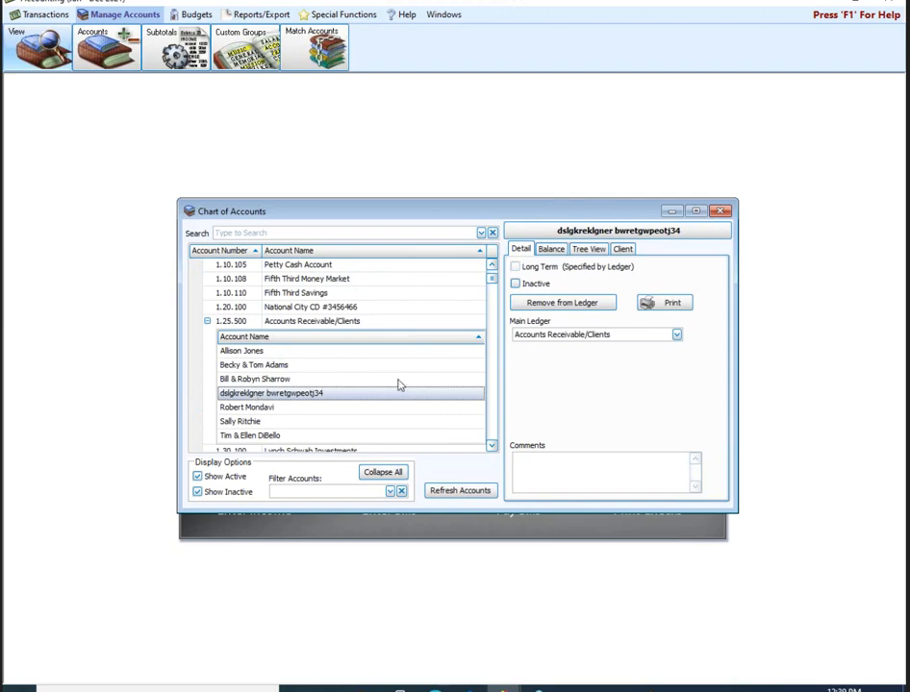
pyautogui.click(623, 250)
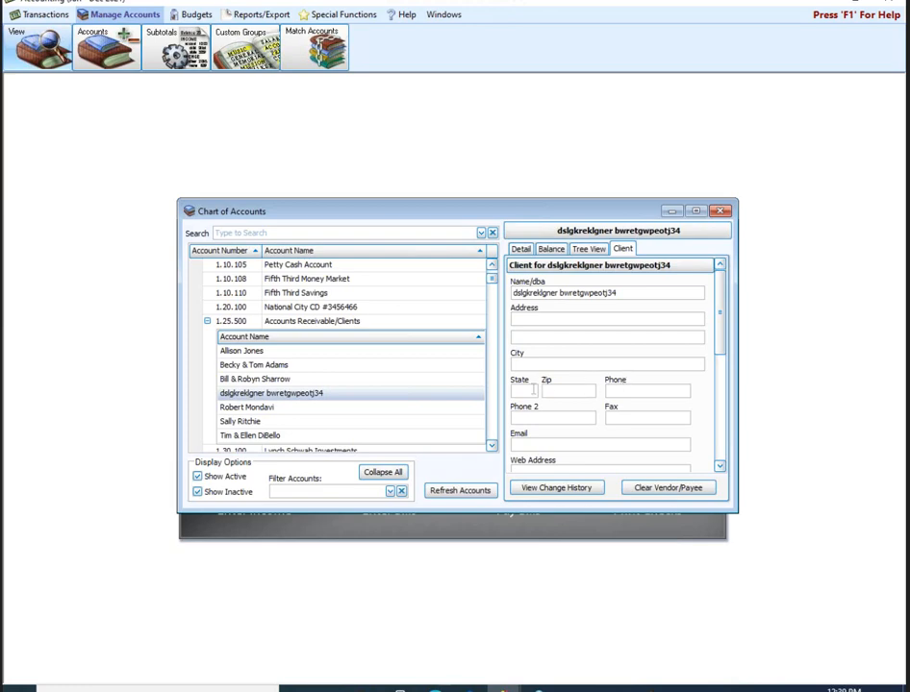
pyautogui.click(720, 213)
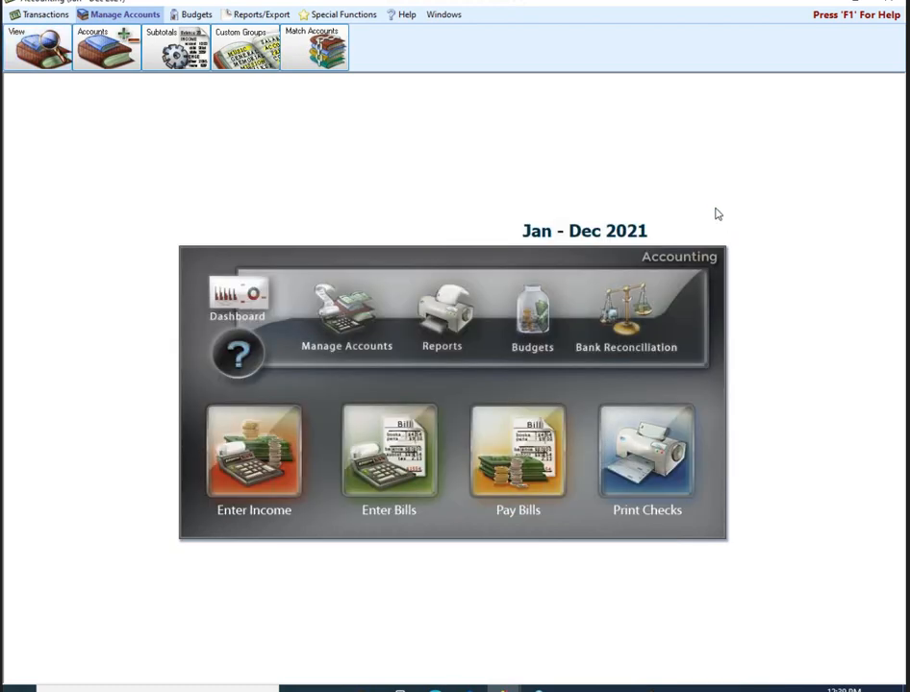
# - Start an accounts receivable invoice for the client "dslgkreklgner bwretgwpeotj34"
pyautogui.click(42, 17)
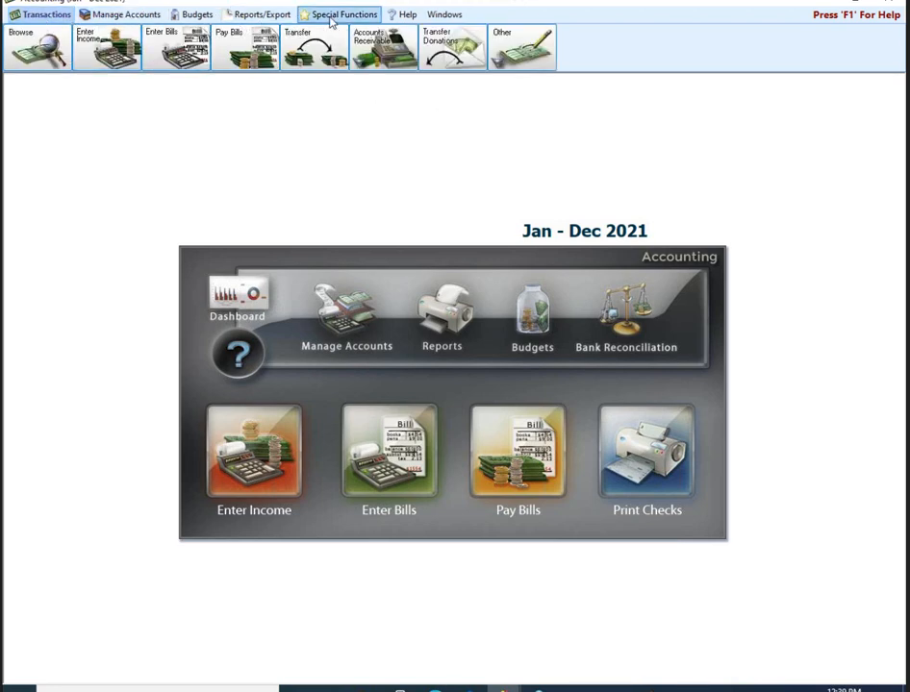
pyautogui.click(379, 58)
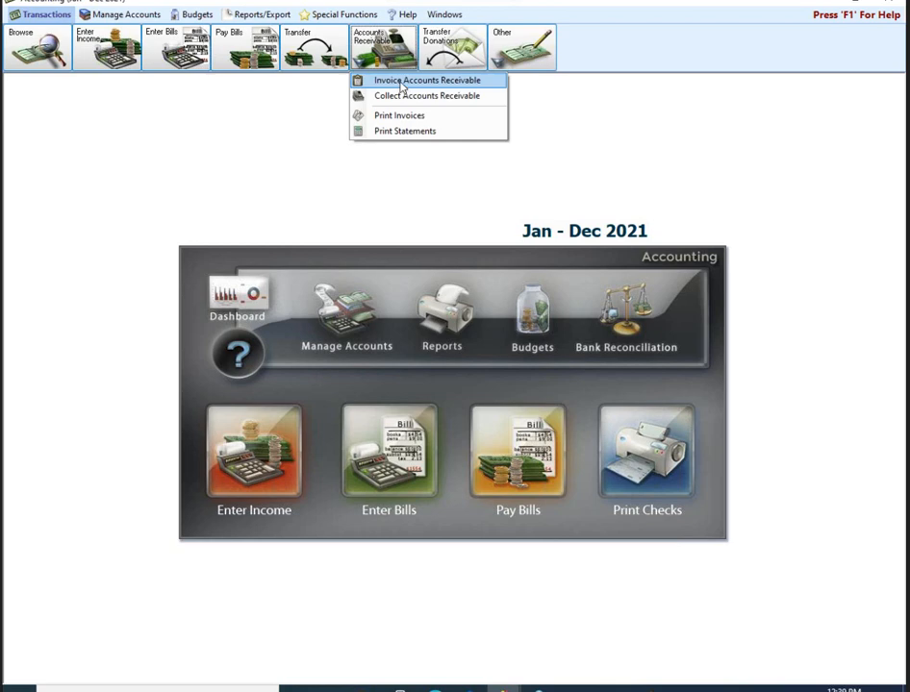
pyautogui.click(401, 84)
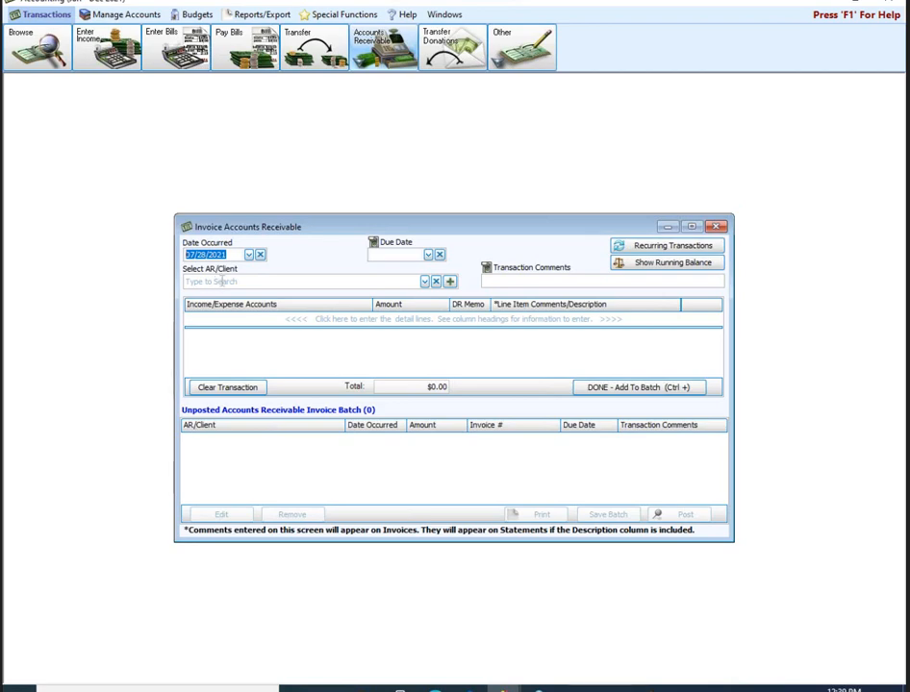
pyautogui.click(219, 282)
pyautogui.click(424, 282)
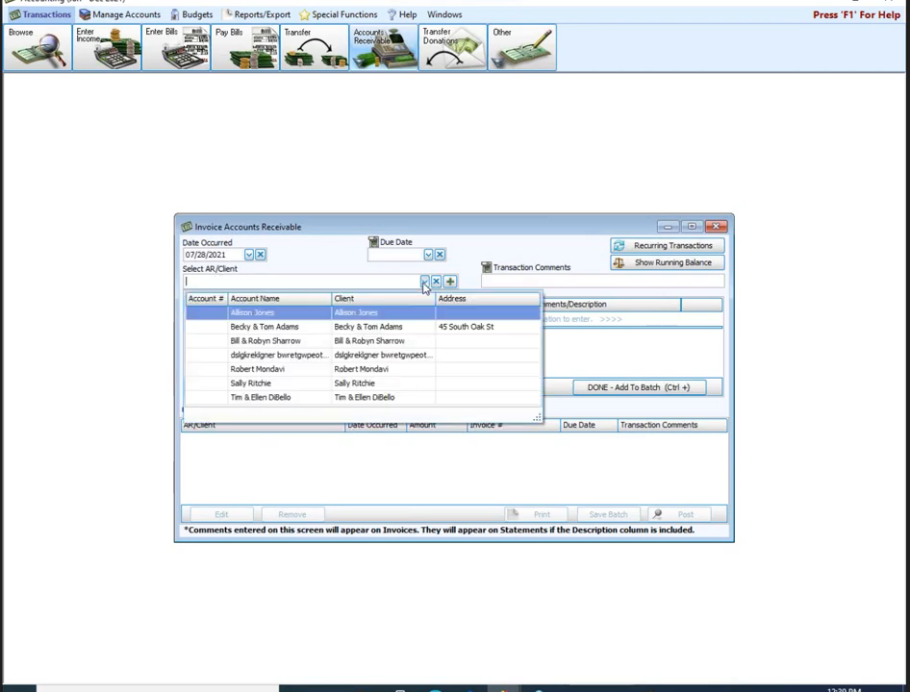
pyautogui.click(271, 356)
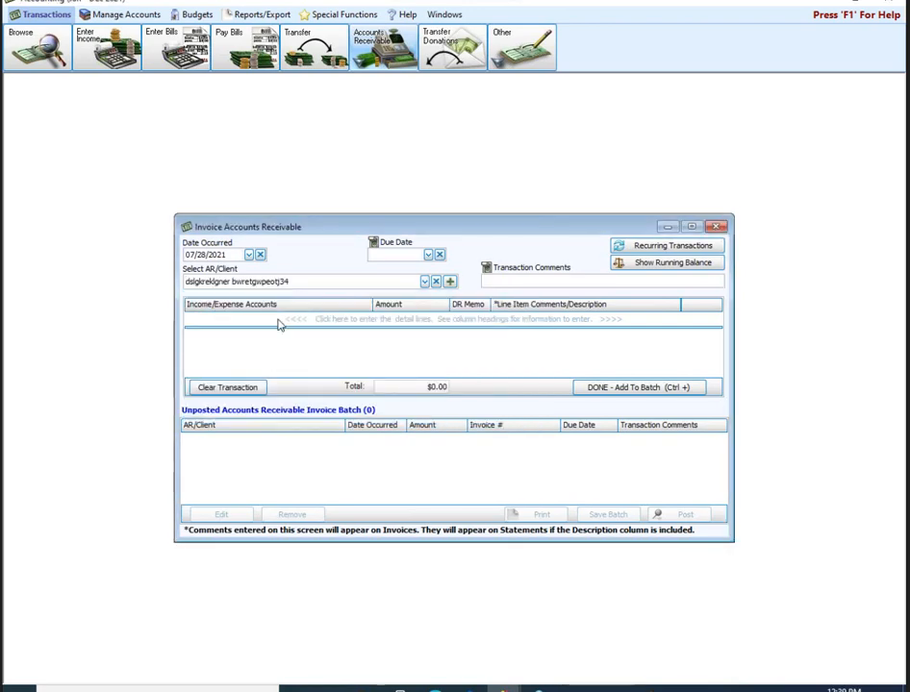
# - Enter a 300.00 line for 4.50.100 - Preschool Tuition on the invoice and add it to the unposted batch
pyautogui.click(279, 321)
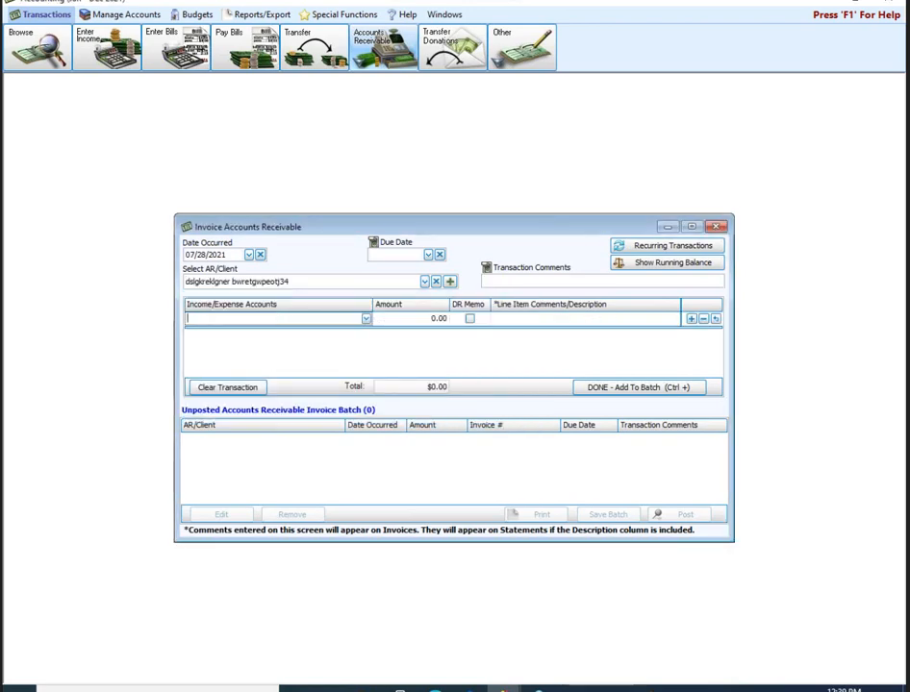
pyautogui.write('pre')
pyautogui.press('Tab')
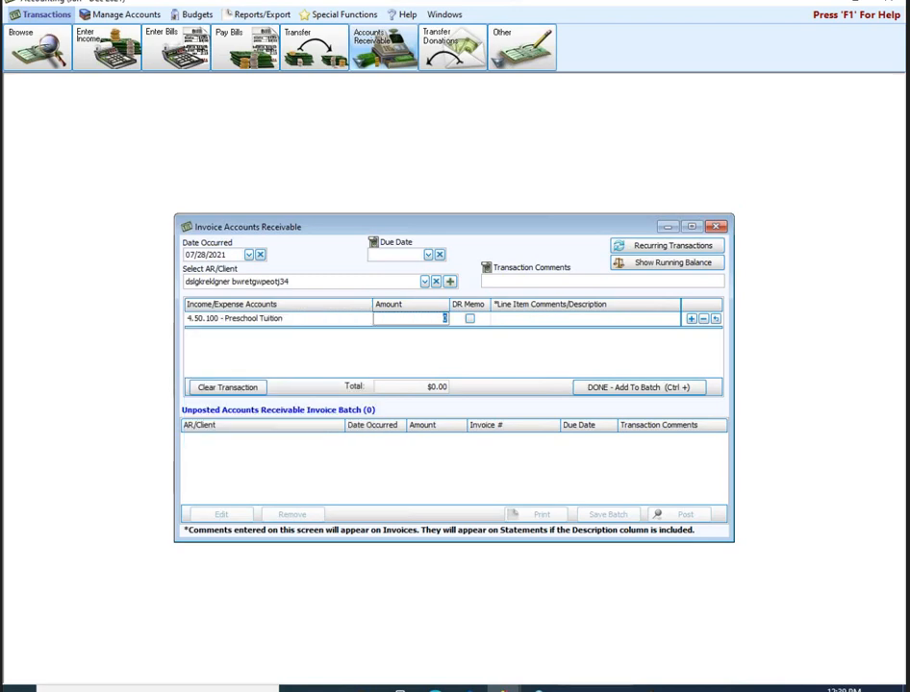
pyautogui.write('300.00')
pyautogui.press('Tab')
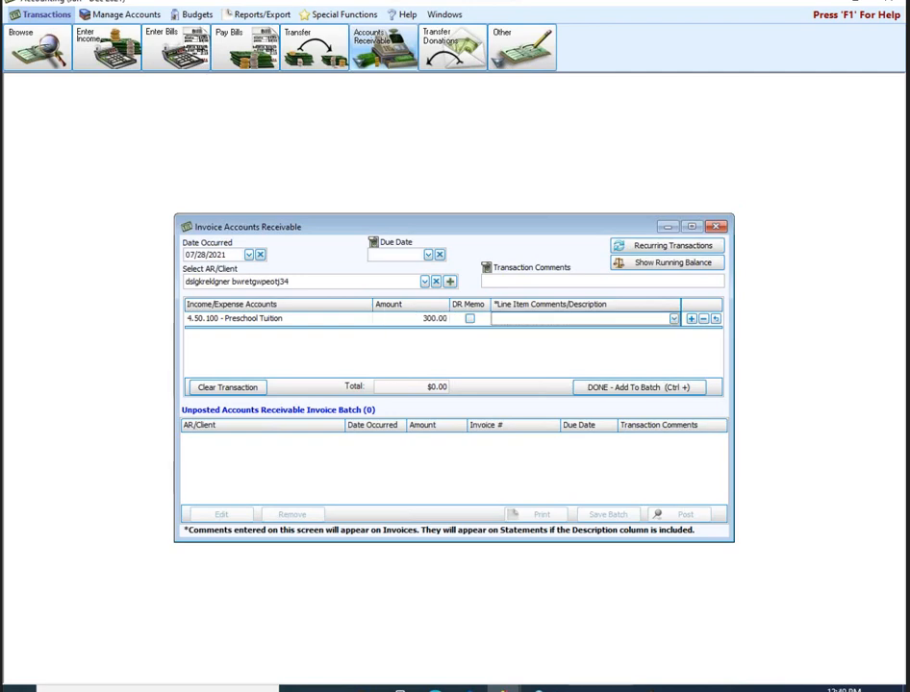
pyautogui.click(601, 388)
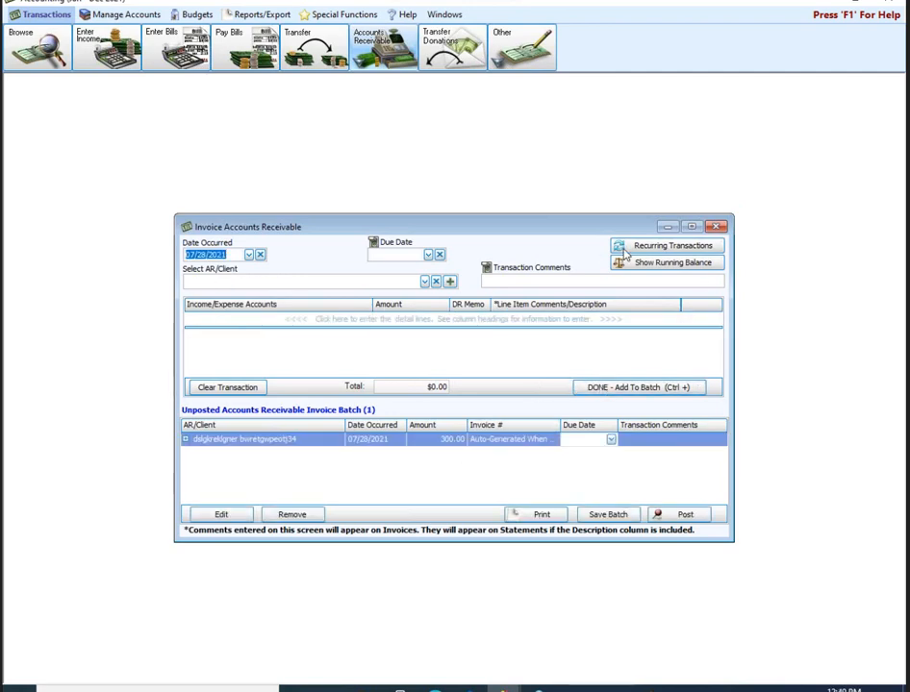
# - Add a 300.00 invoice for 4.50.100 - Preschool Tuition to the unposted batch for the first client in the client list
pyautogui.click(318, 283)
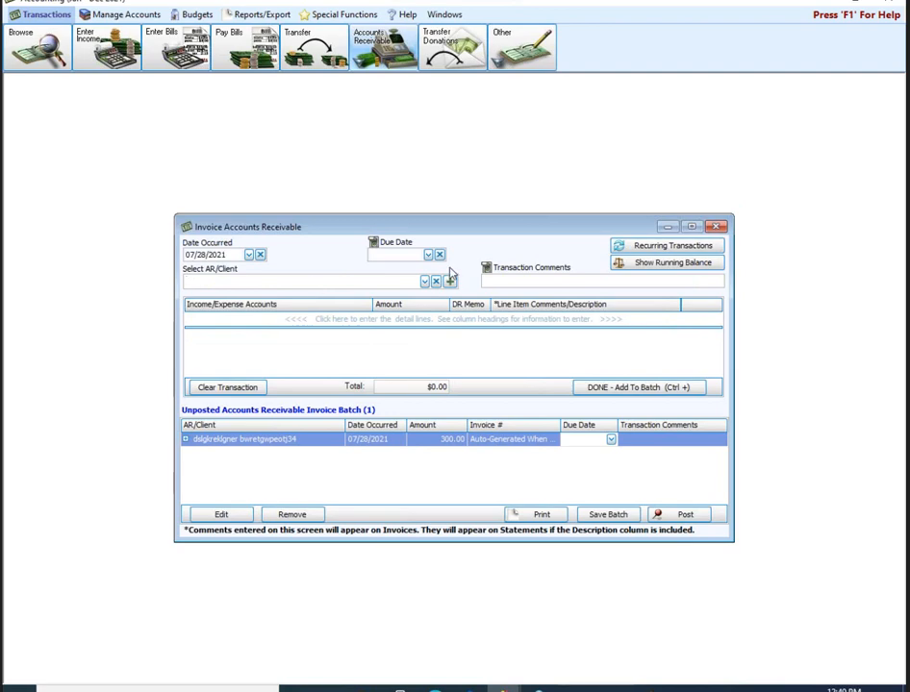
pyautogui.click(424, 281)
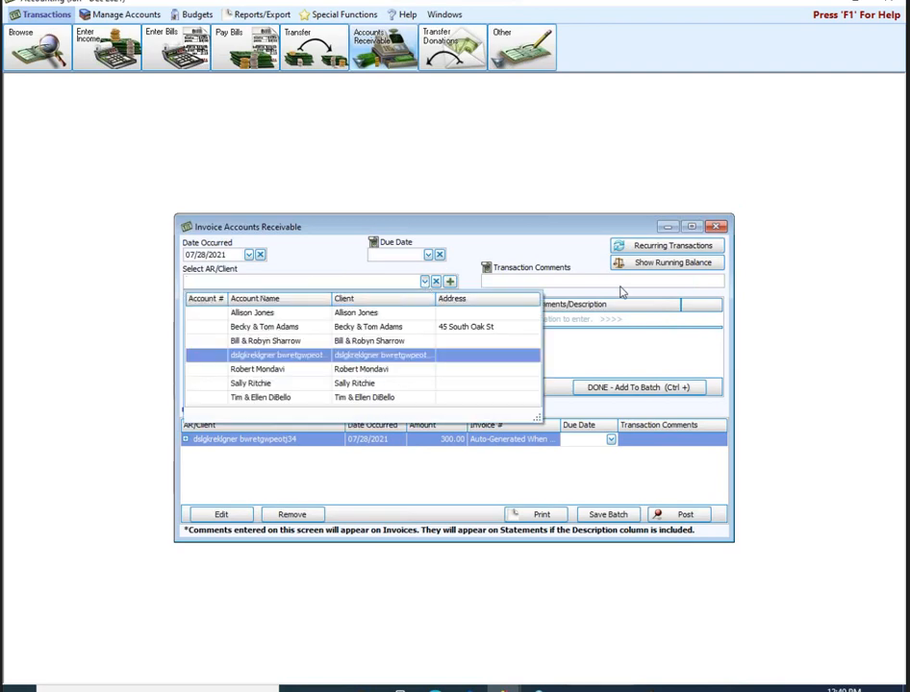
pyautogui.click(259, 315)
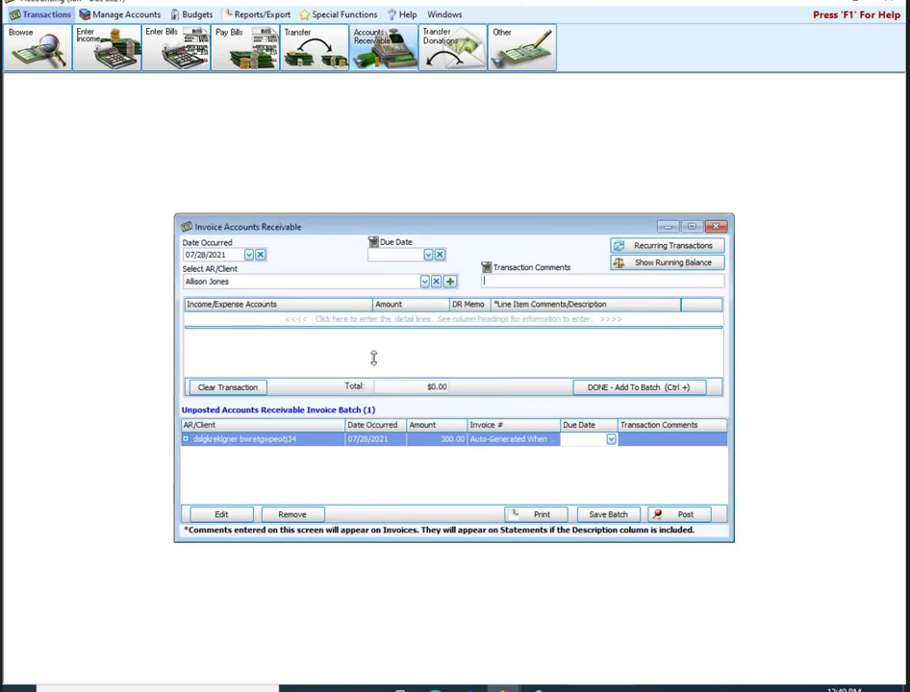
pyautogui.click(298, 320)
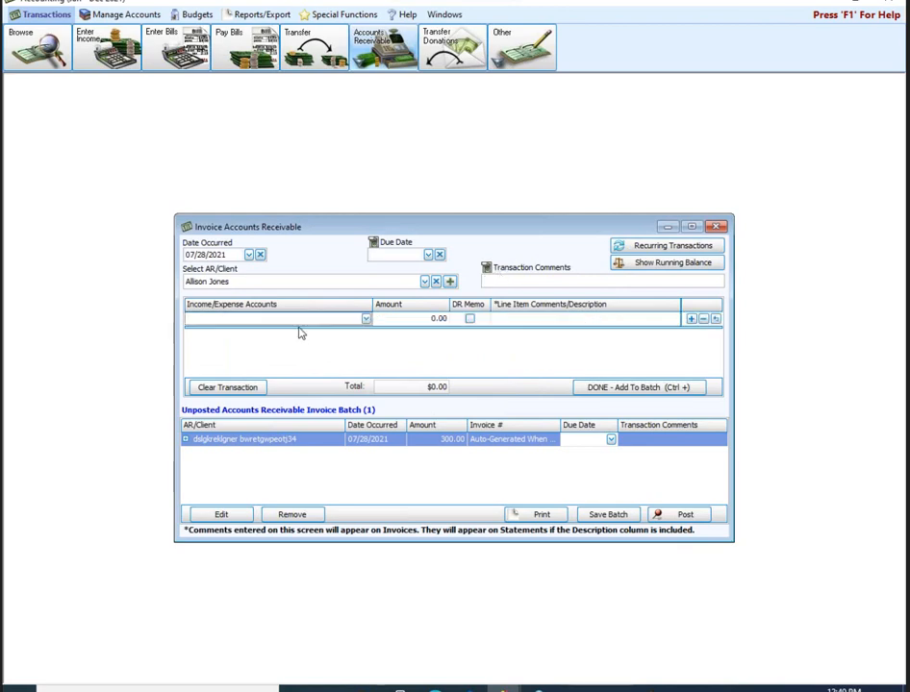
pyautogui.write('pres')
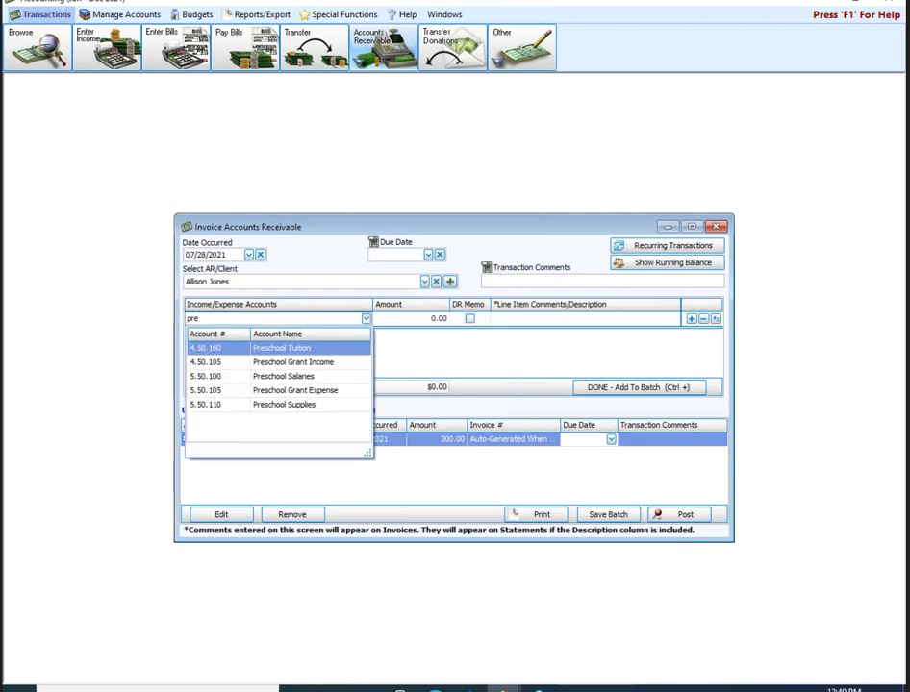
pyautogui.press('Tab')
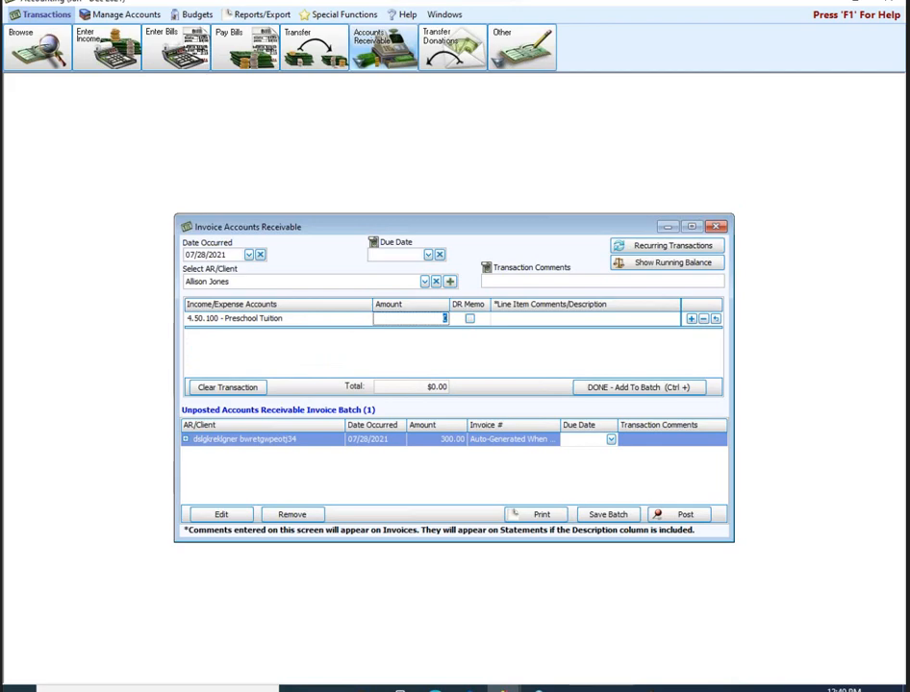
pyautogui.write('300.0')
pyautogui.click(607, 388)
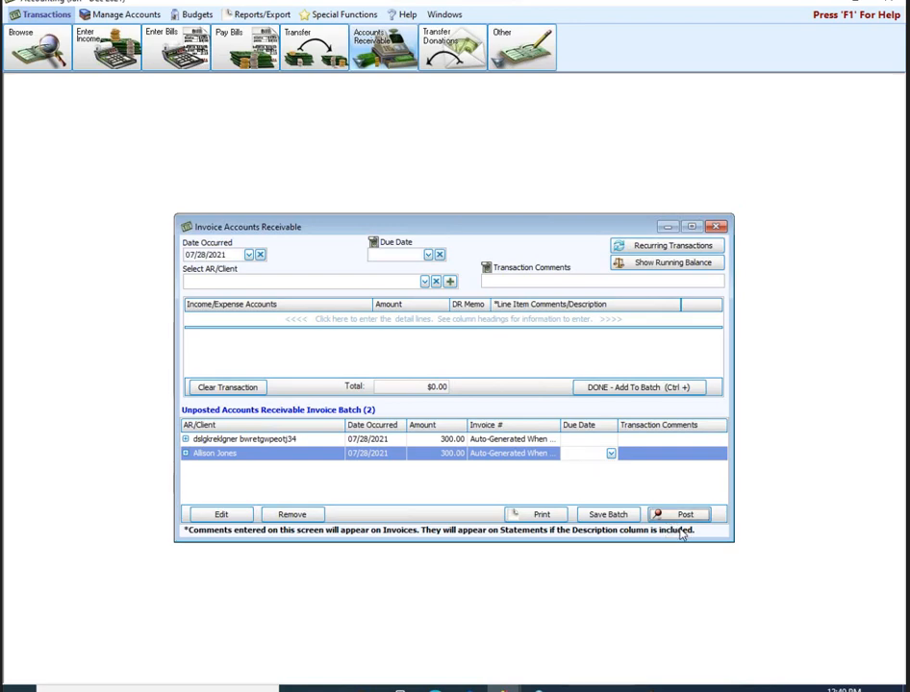
# - Post the accounts receivable invoice batch without printing the transactions, and close the invoice entry form
pyautogui.click(689, 514)
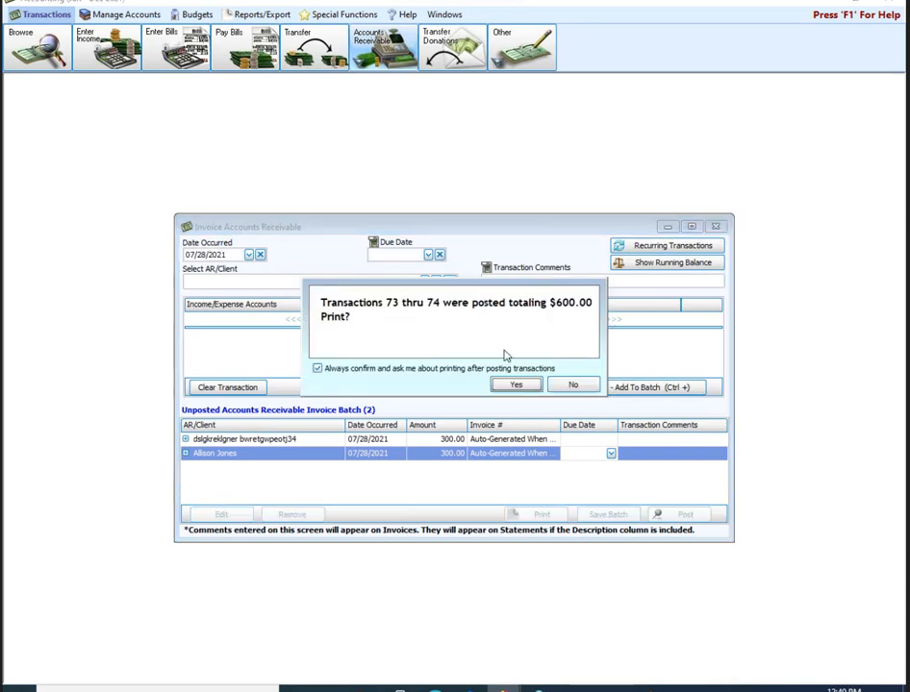
pyautogui.click(574, 386)
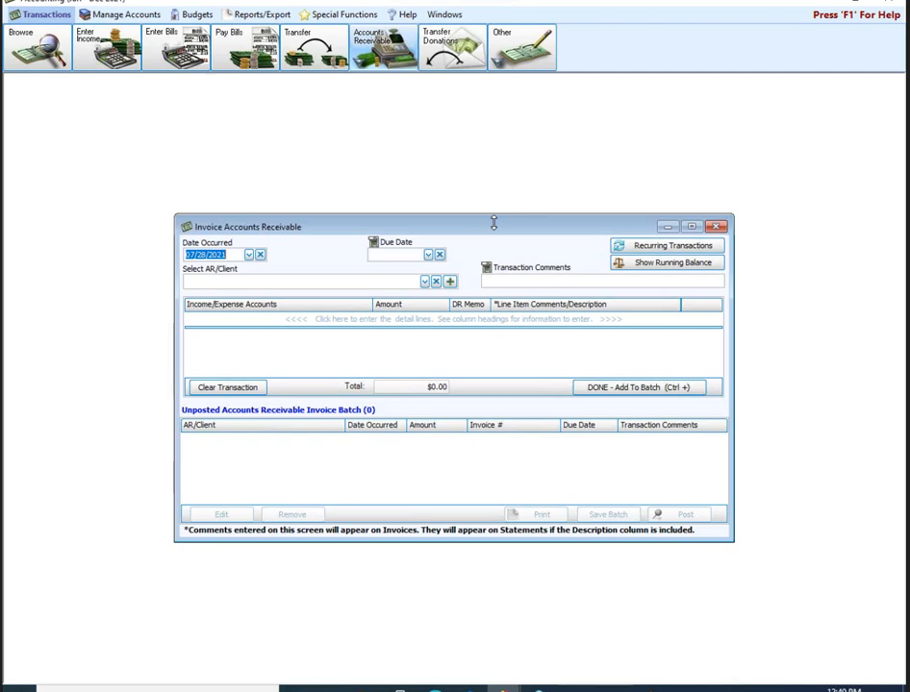
pyautogui.click(719, 227)
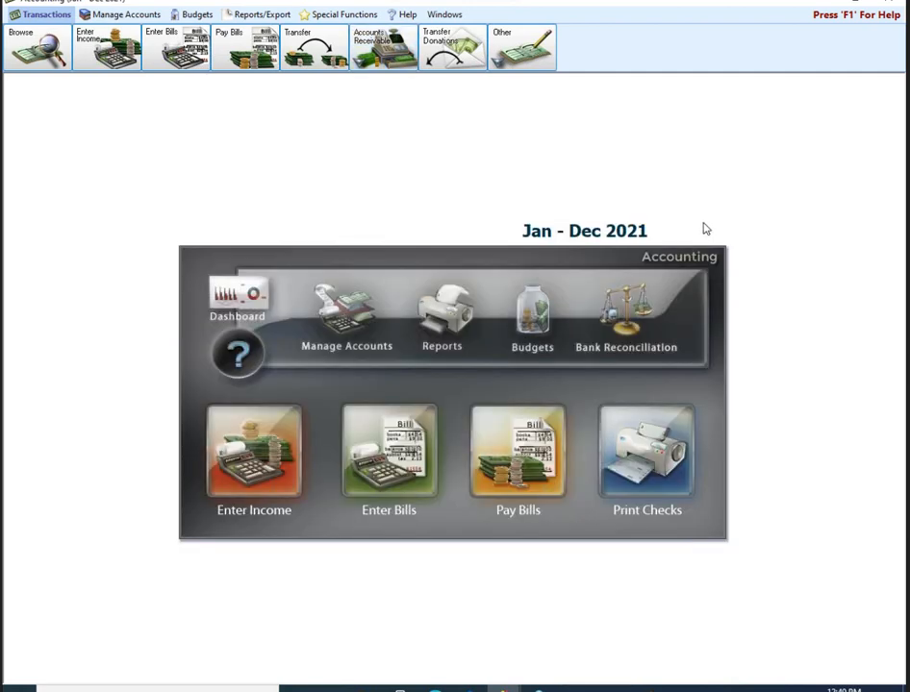
# - Start printing accounts receivable invoices, expand both clients and mark each client's invoice for printing
pyautogui.click(385, 51)
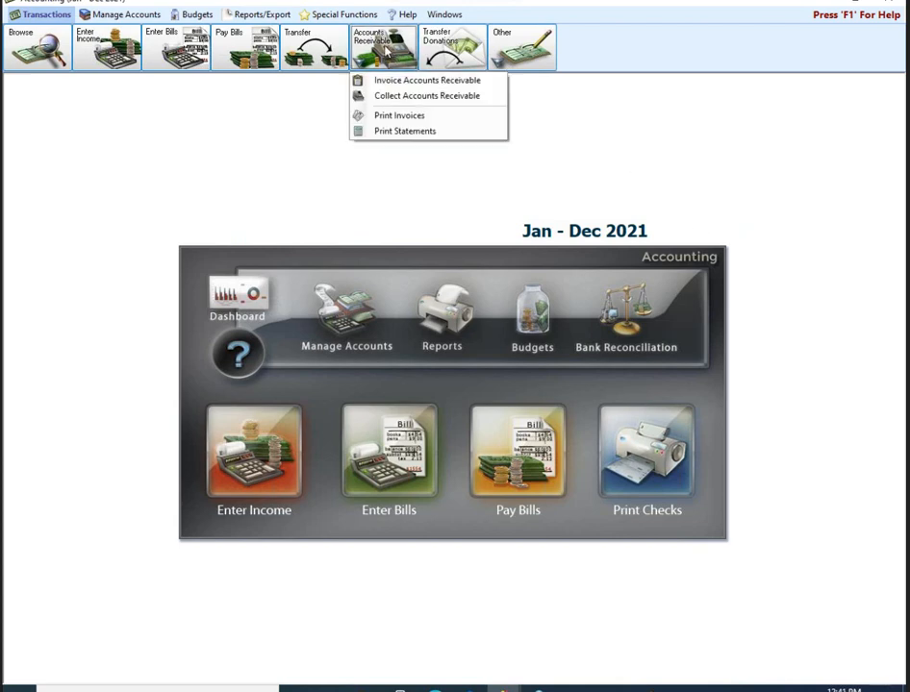
pyautogui.click(402, 117)
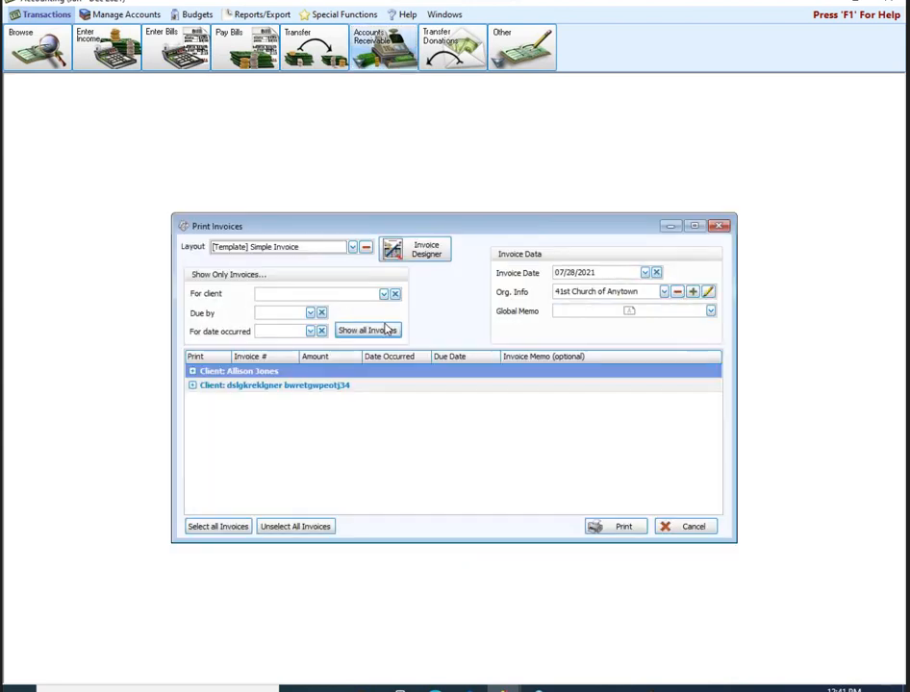
pyautogui.click(192, 371)
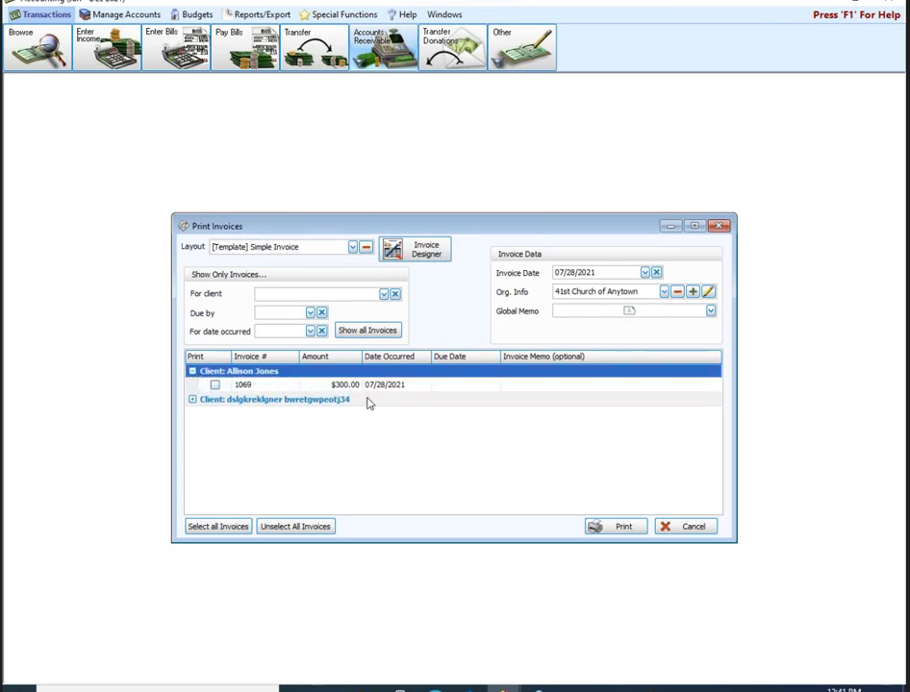
pyautogui.click(192, 399)
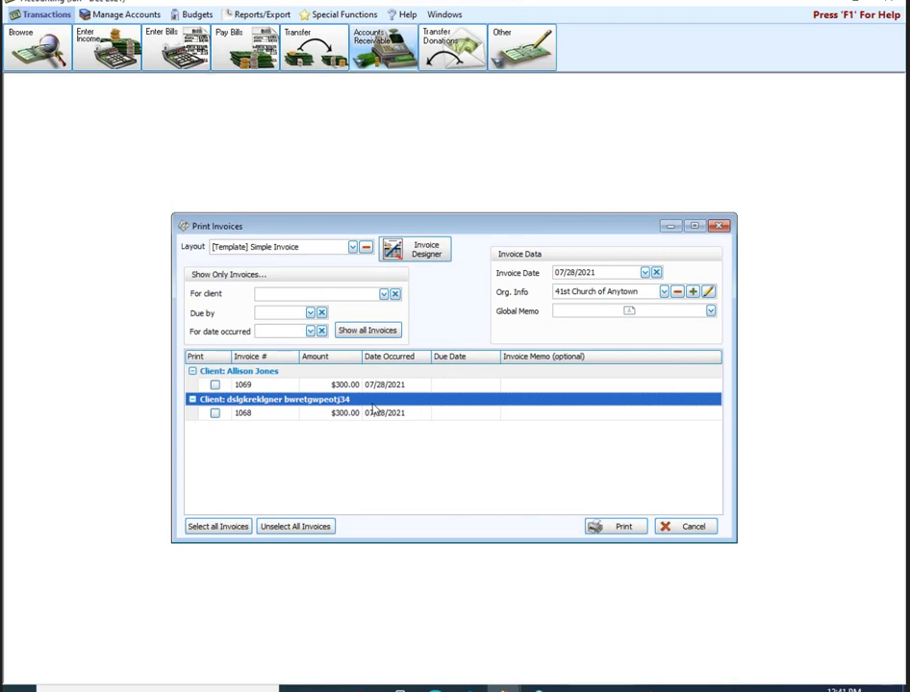
pyautogui.click(214, 384)
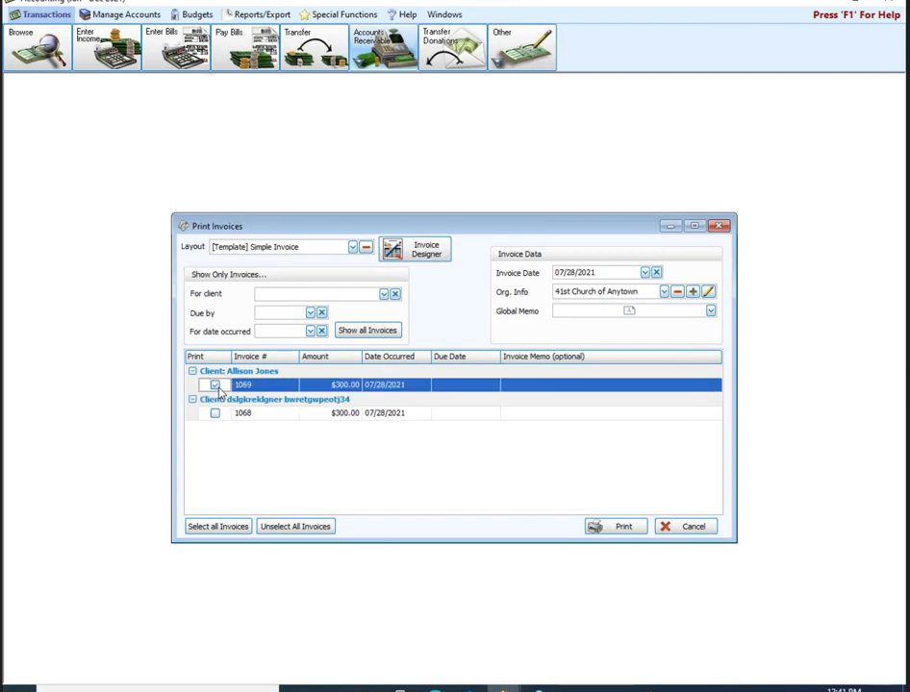
pyautogui.click(215, 413)
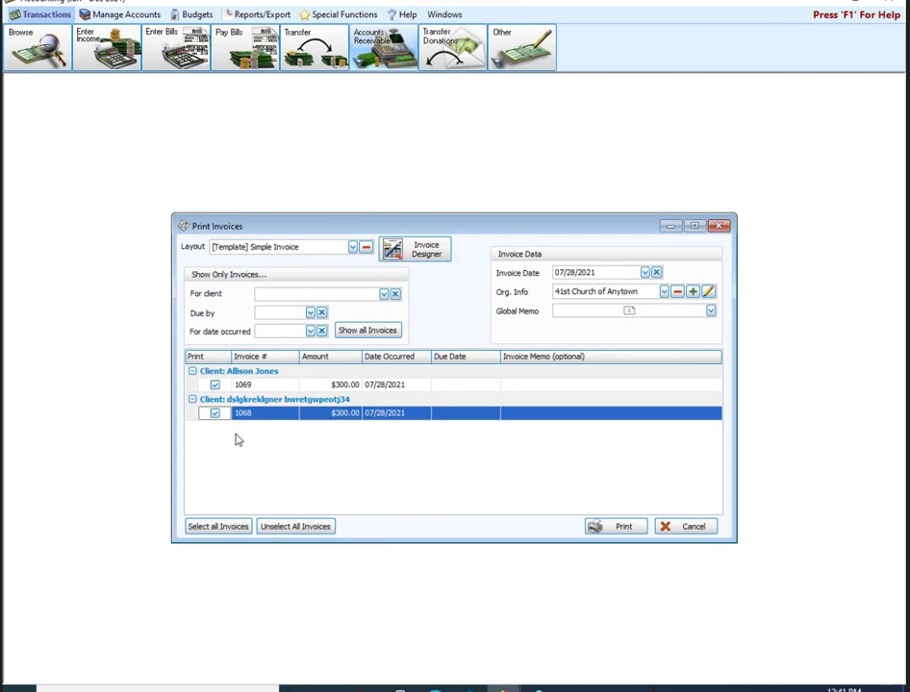
# - Choose the [Template] Simple Invoice layout and view its design in the Invoice Designer without editing it
pyautogui.click(352, 248)
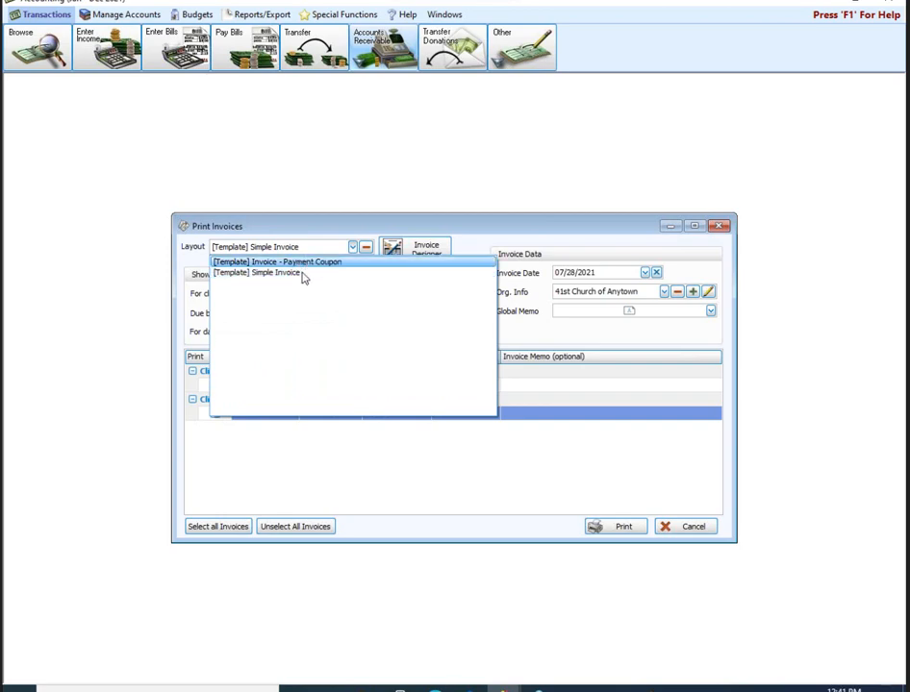
pyautogui.click(300, 277)
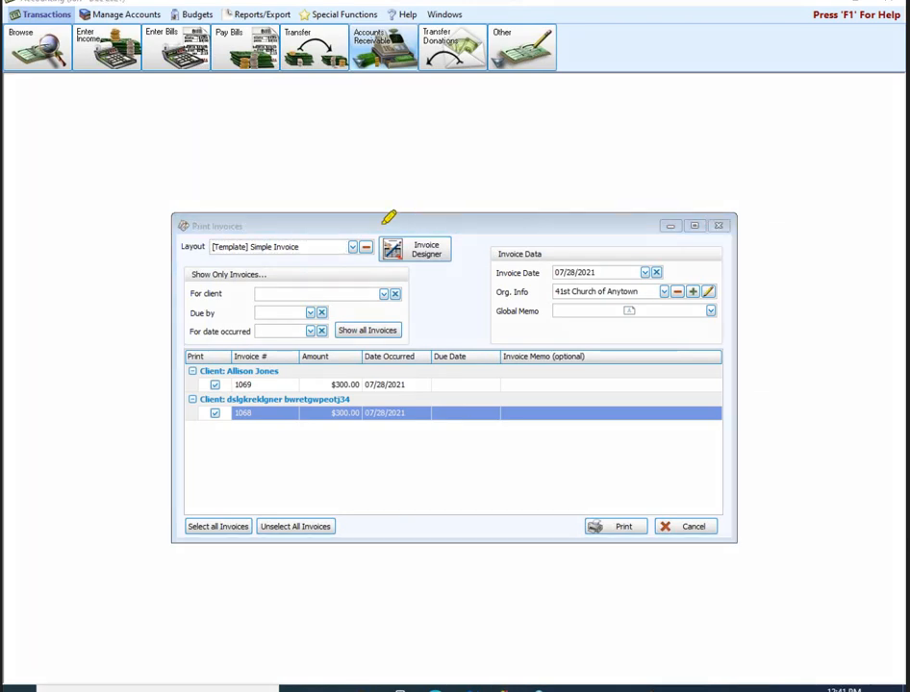
pyautogui.moveTo(378, 224)
pyautogui.mouseDown()
pyautogui.moveTo(467, 293)
pyautogui.moveTo(356, 266)
pyautogui.moveTo(411, 208)
pyautogui.mouseUp()
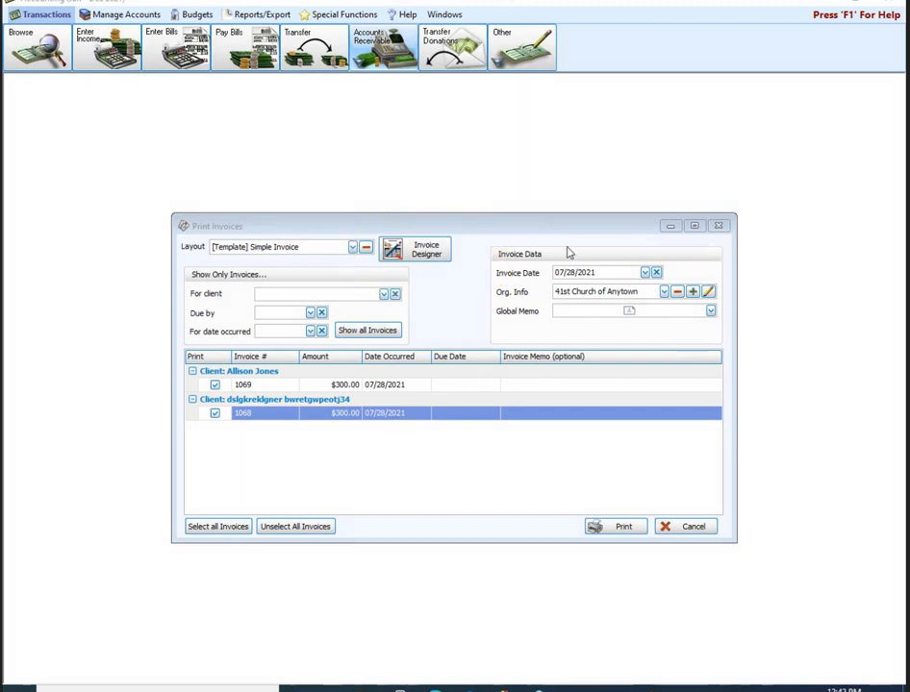
pyautogui.click(433, 248)
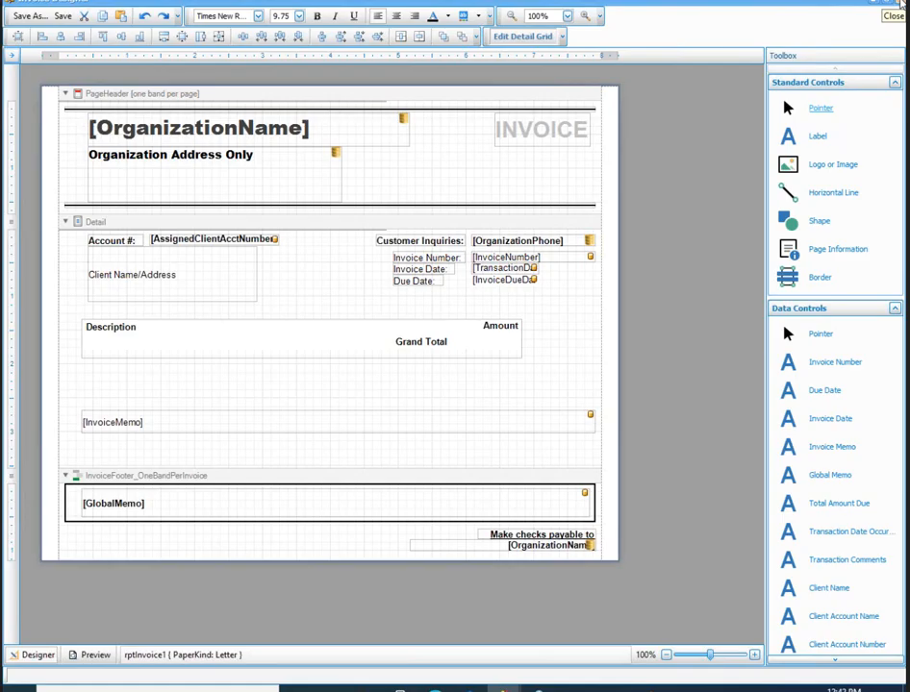
pyautogui.click(900, 5)
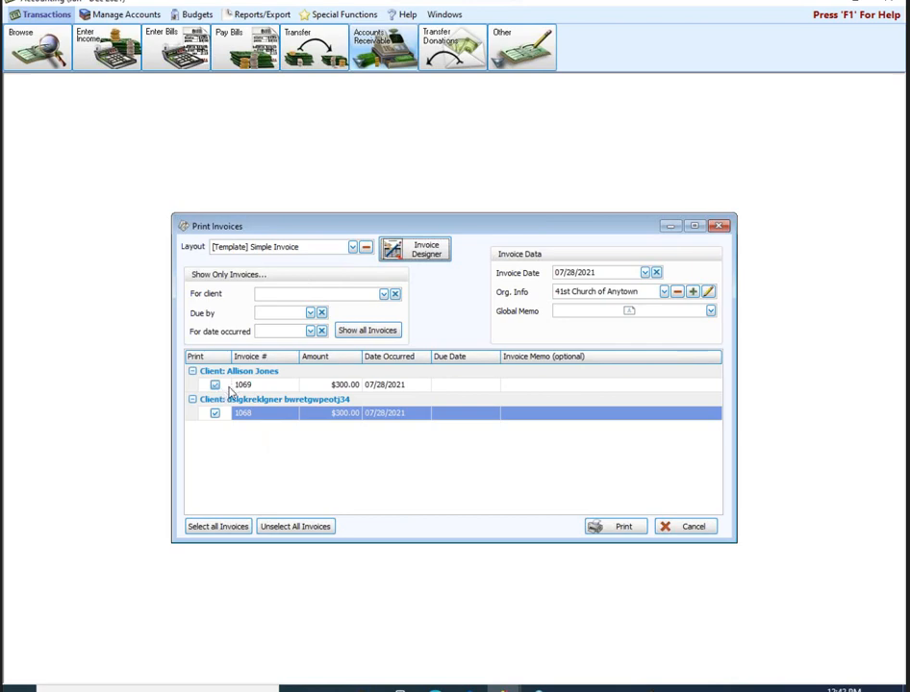
# - Preview the two selected invoices through the second page, then close the preview and the invoice printing form
pyautogui.click(617, 527)
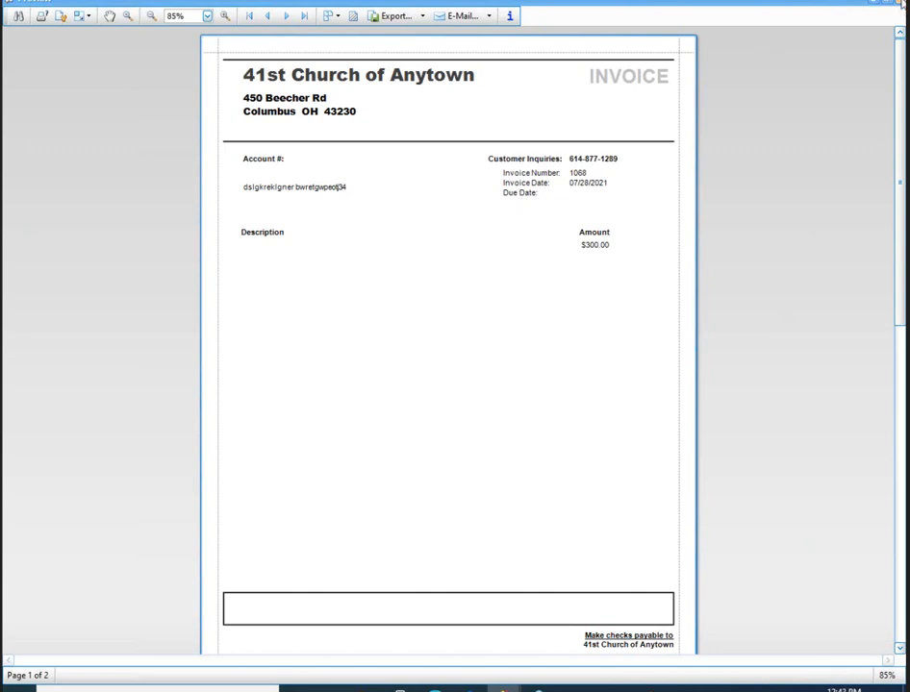
pyautogui.moveTo(900, 126); pyautogui.dragTo(900, 373)
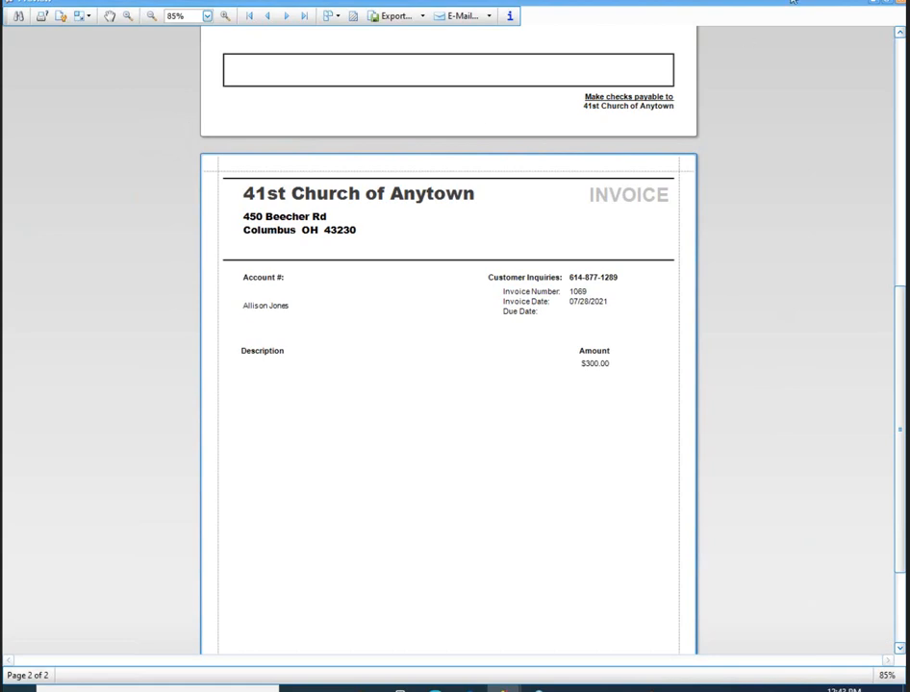
pyautogui.hotkey('alt', 'F4')
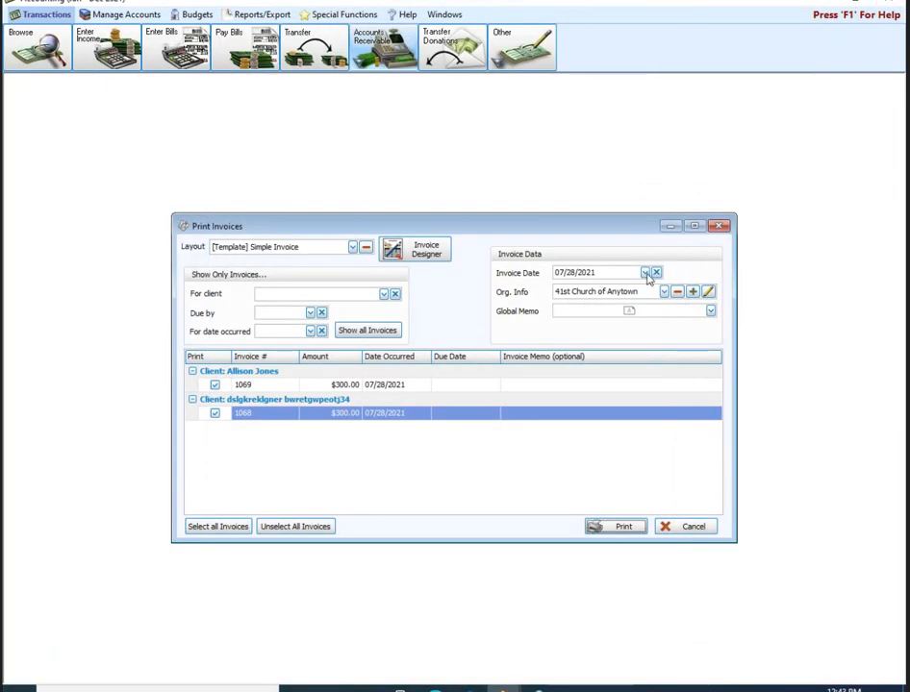
pyautogui.click(717, 228)
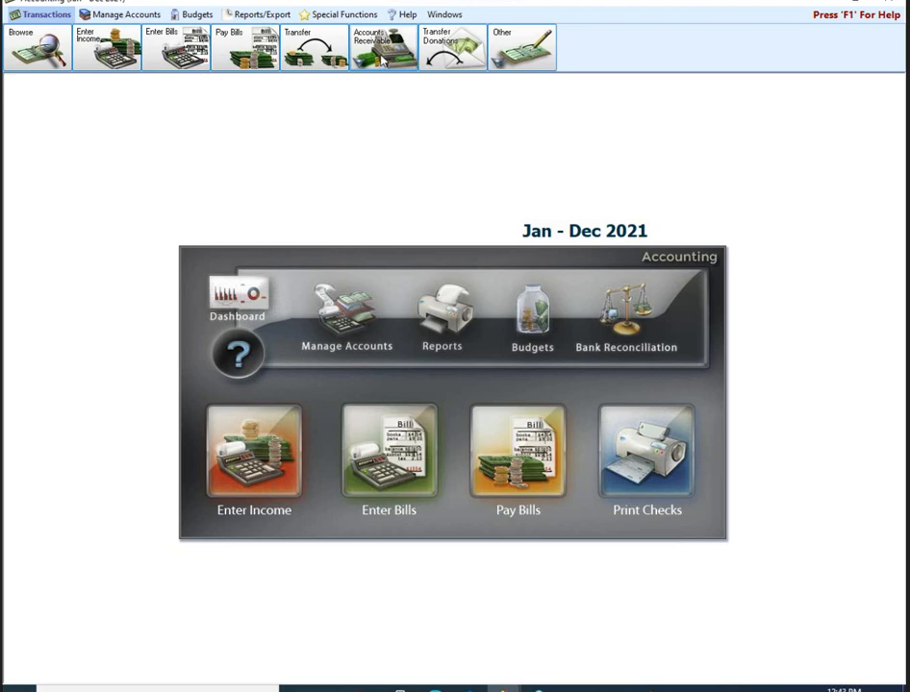
# - Start collecting accounts receivable and view the outstanding invoices through Quick Collect
pyautogui.click(380, 58)
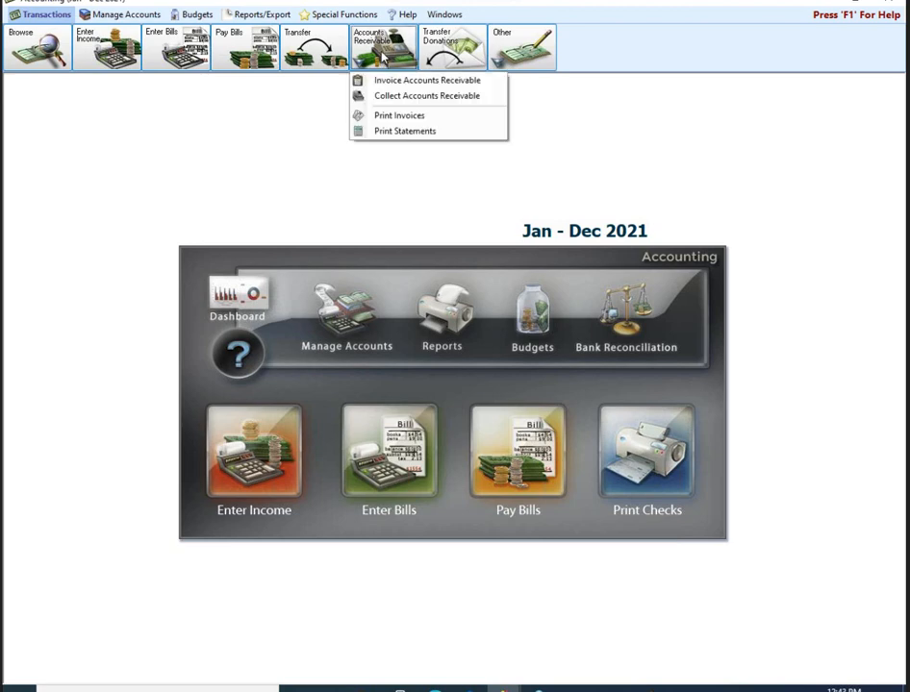
pyautogui.click(403, 100)
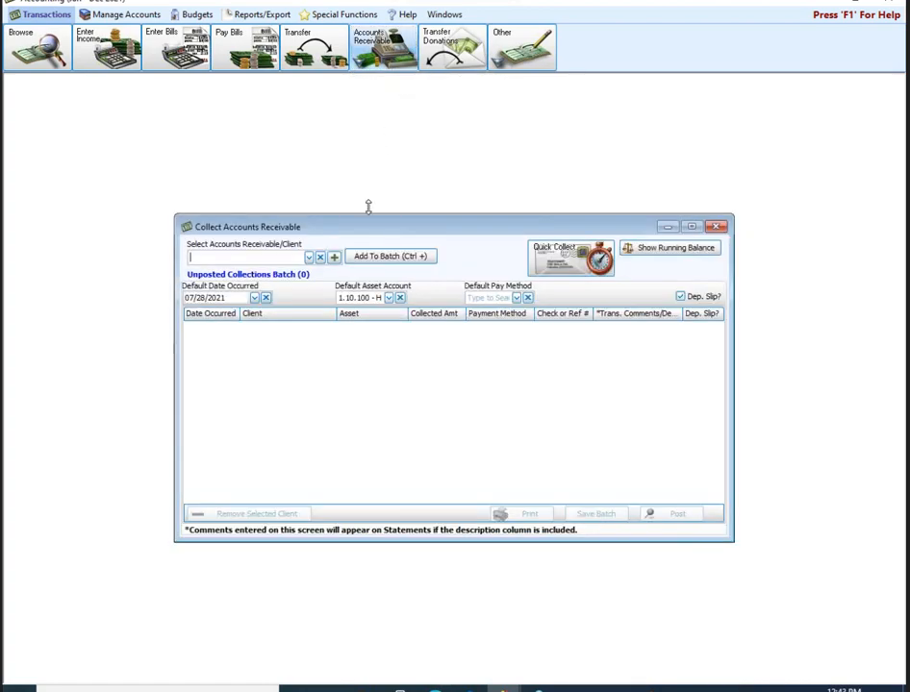
pyautogui.click(308, 258)
pyautogui.click(308, 257)
pyautogui.click(549, 257)
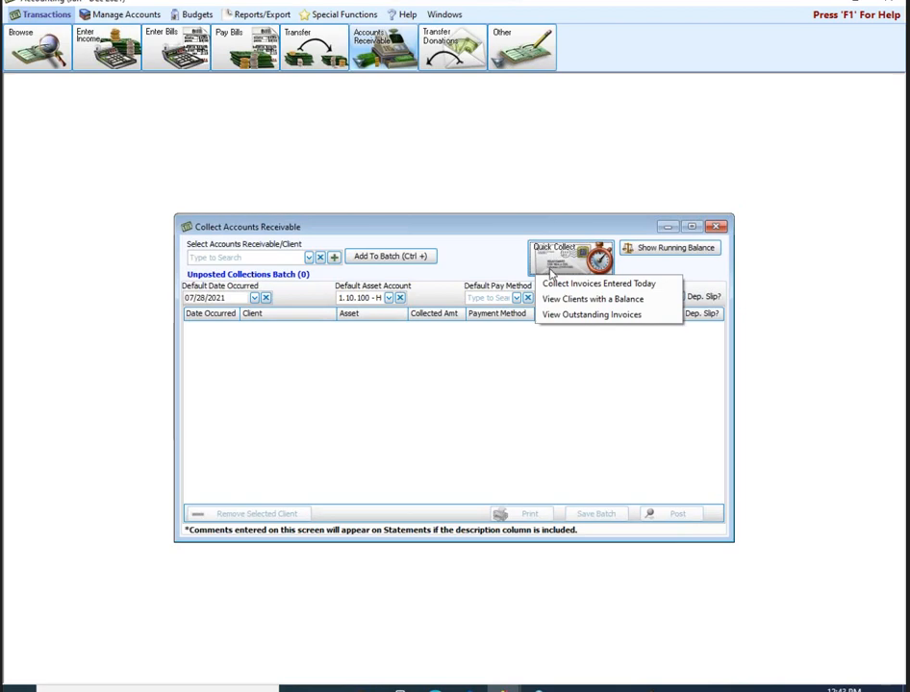
pyautogui.click(568, 316)
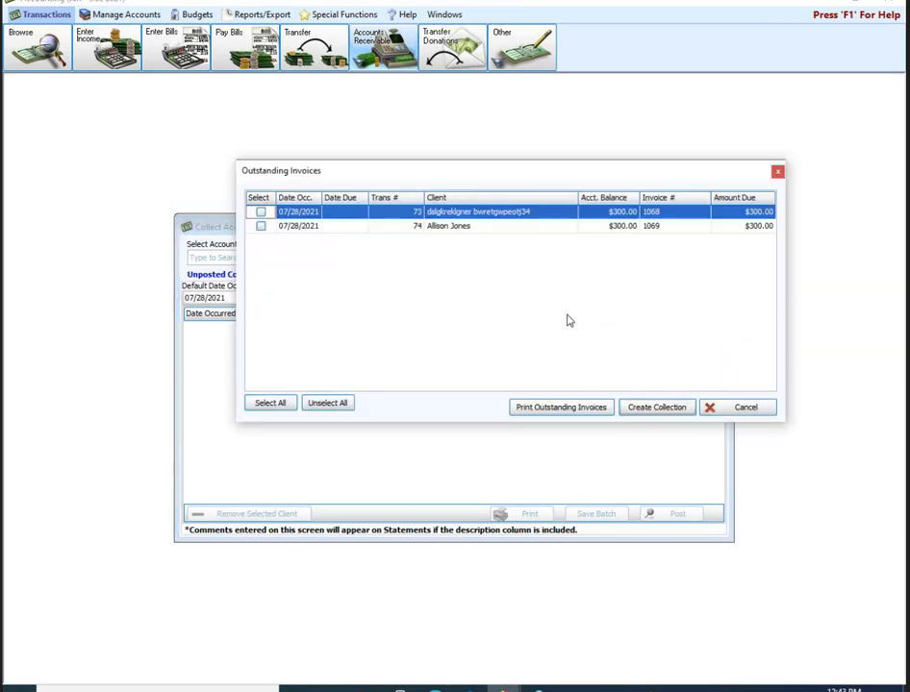
# - Select the second outstanding invoice and create a collection from it
pyautogui.click(261, 234)
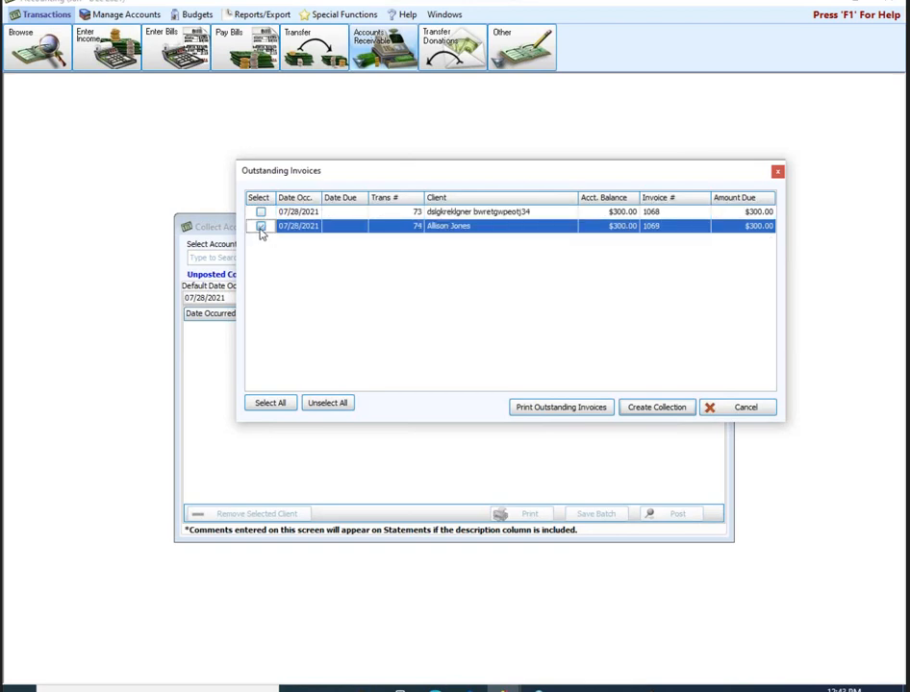
pyautogui.click(260, 227)
pyautogui.click(658, 410)
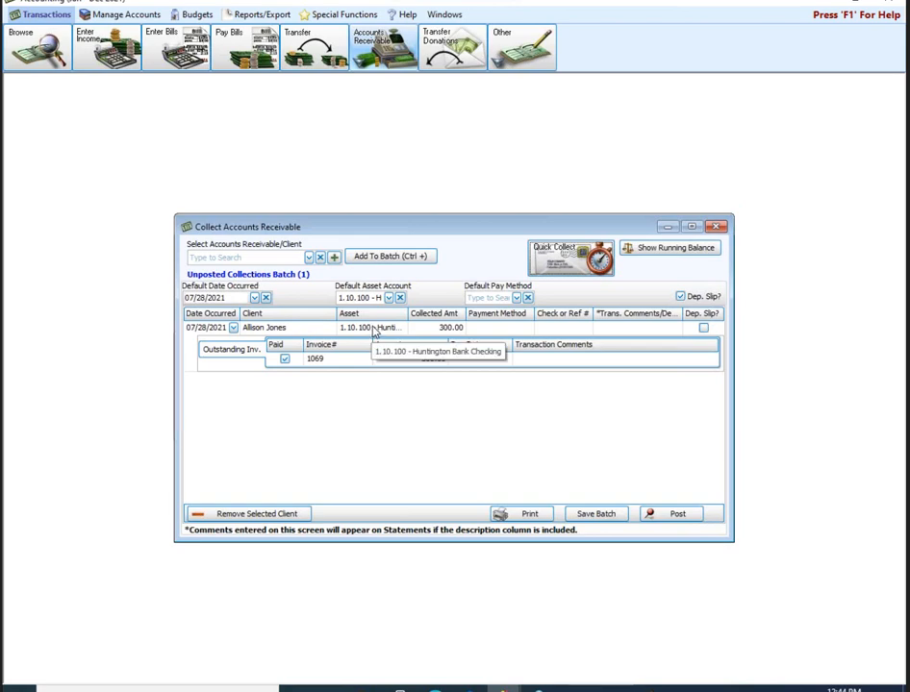
# - Set the collection's payment method to Check with check number 4567, leaving the transaction comments blank
pyautogui.click(520, 327)
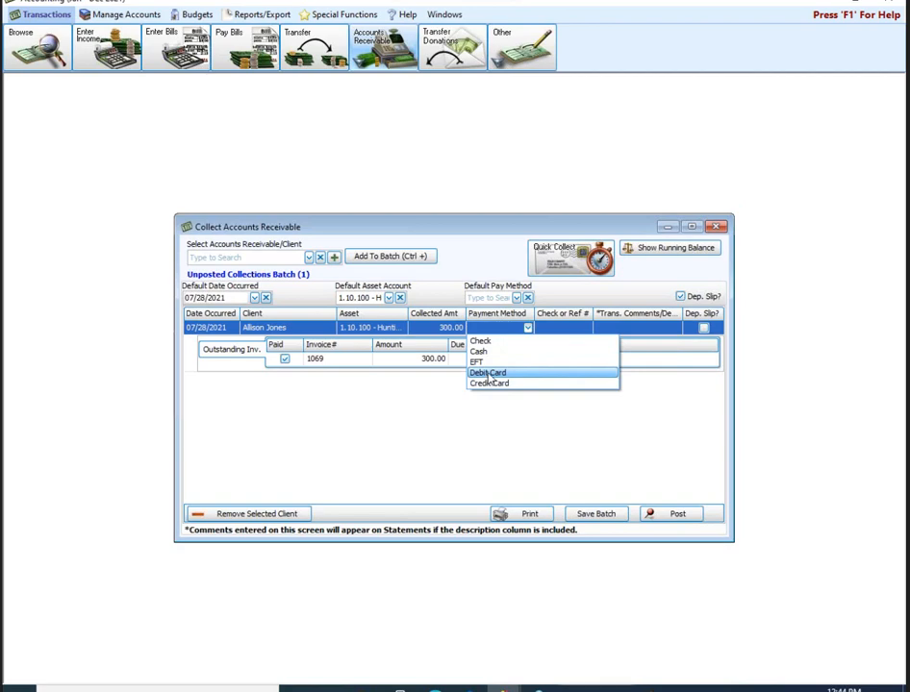
pyautogui.click(480, 340)
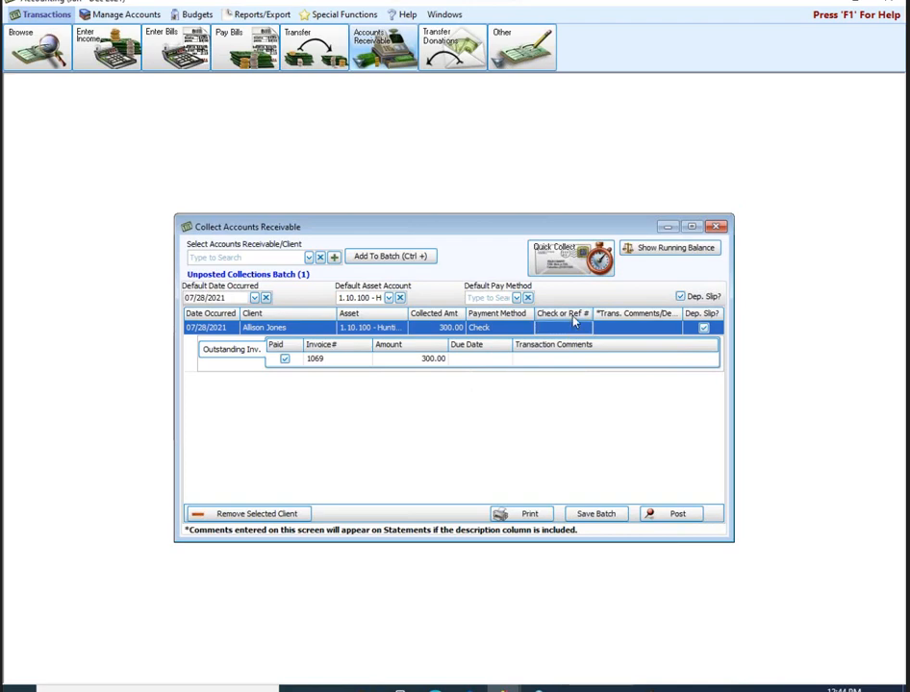
pyautogui.write('4567')
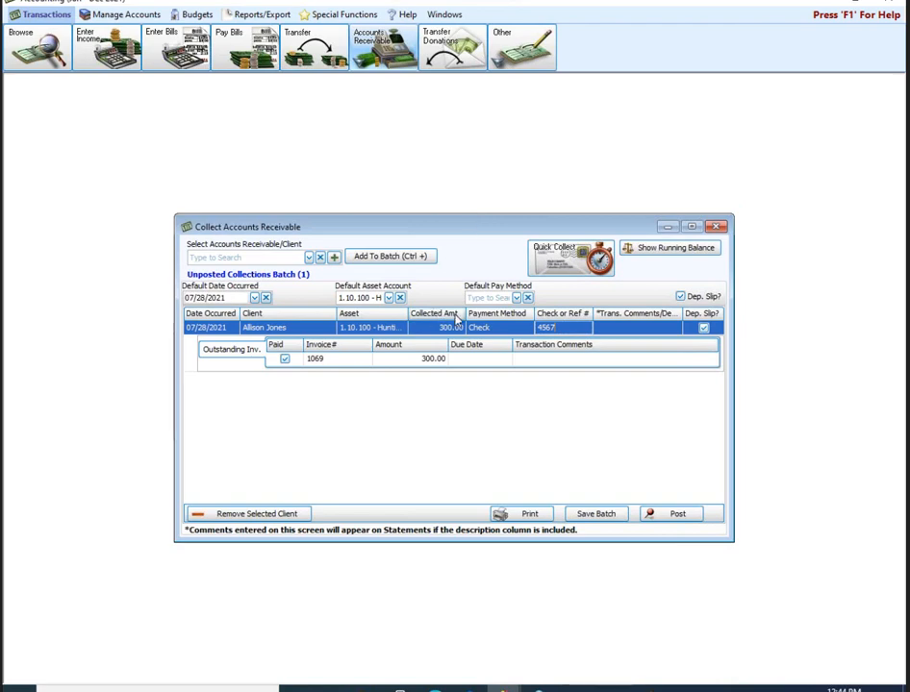
pyautogui.click(625, 330)
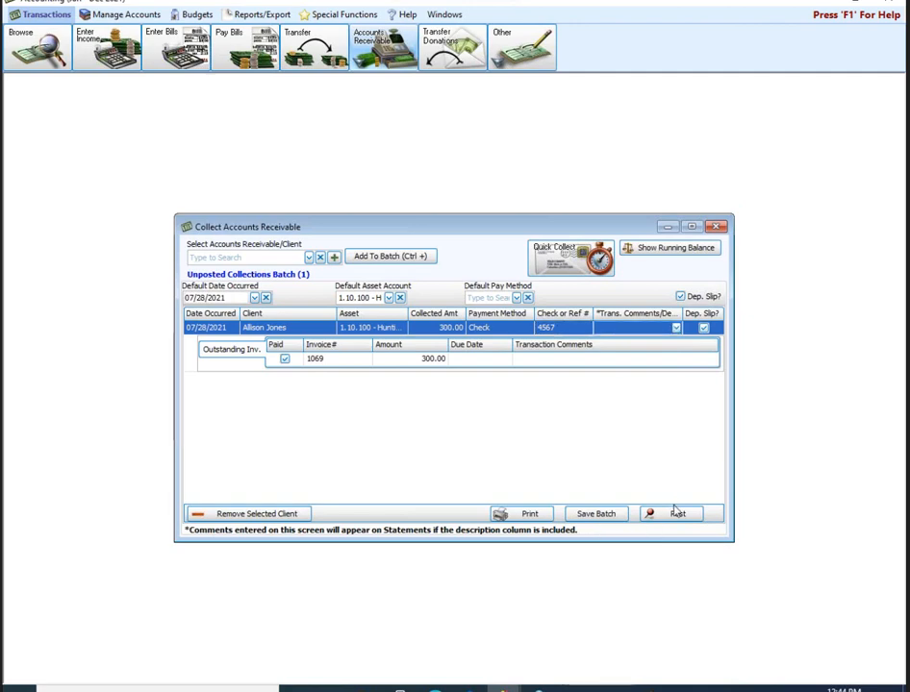
# - Post the check collection batch without printing the transaction, then close the collection form
pyautogui.click(678, 515)
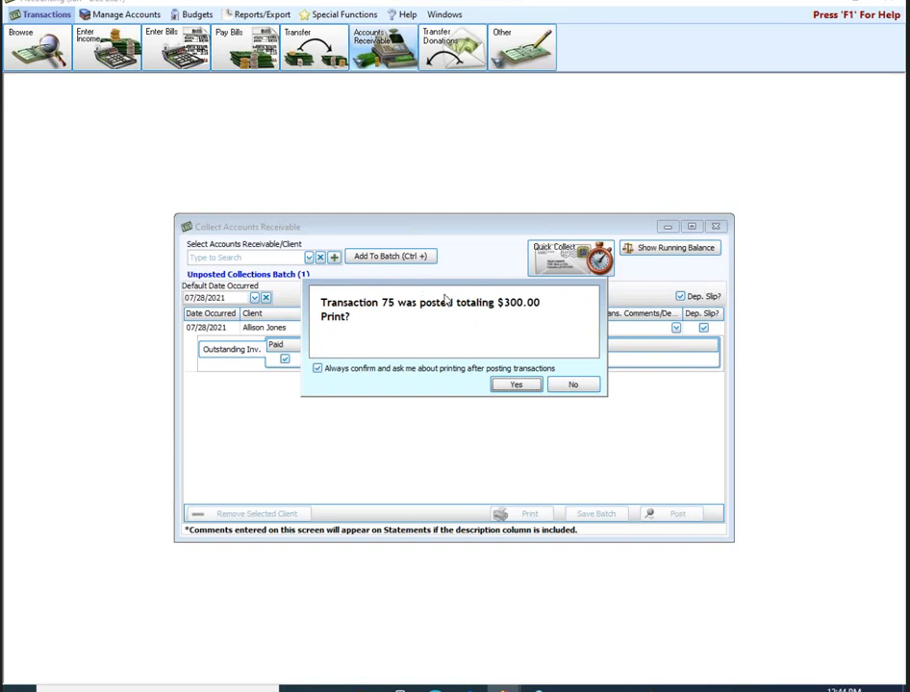
pyautogui.click(573, 387)
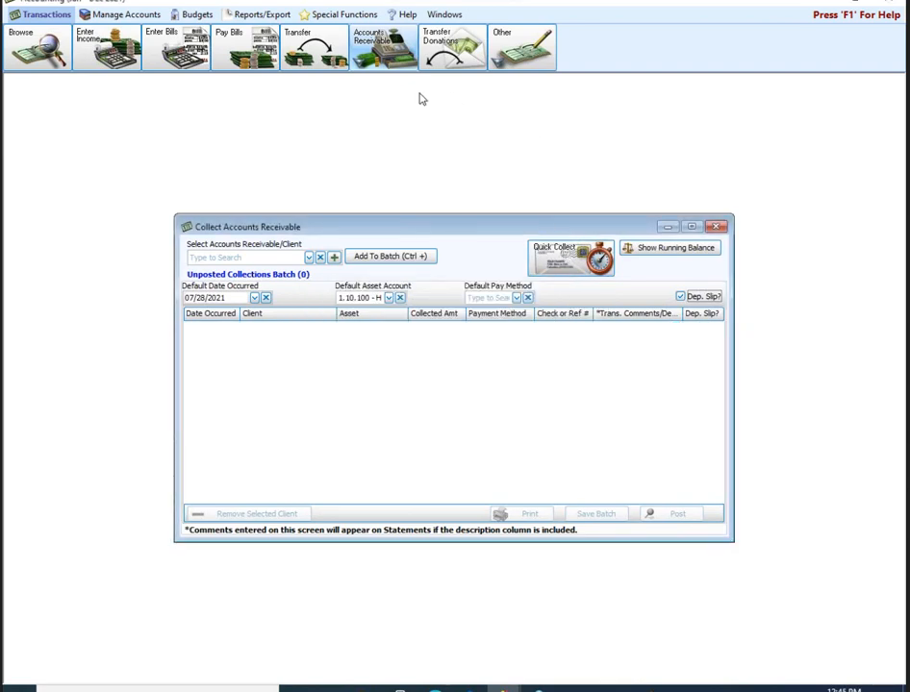
pyautogui.click(716, 228)
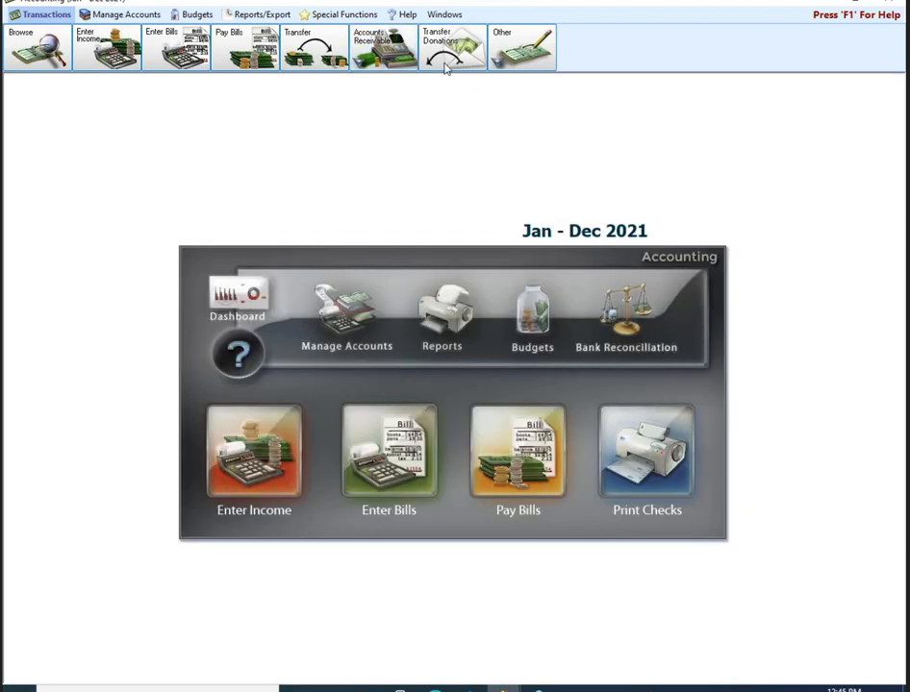
# - Preview the Simple Statement for the first listed client, then close the preview and the statement printing form
pyautogui.click(392, 46)
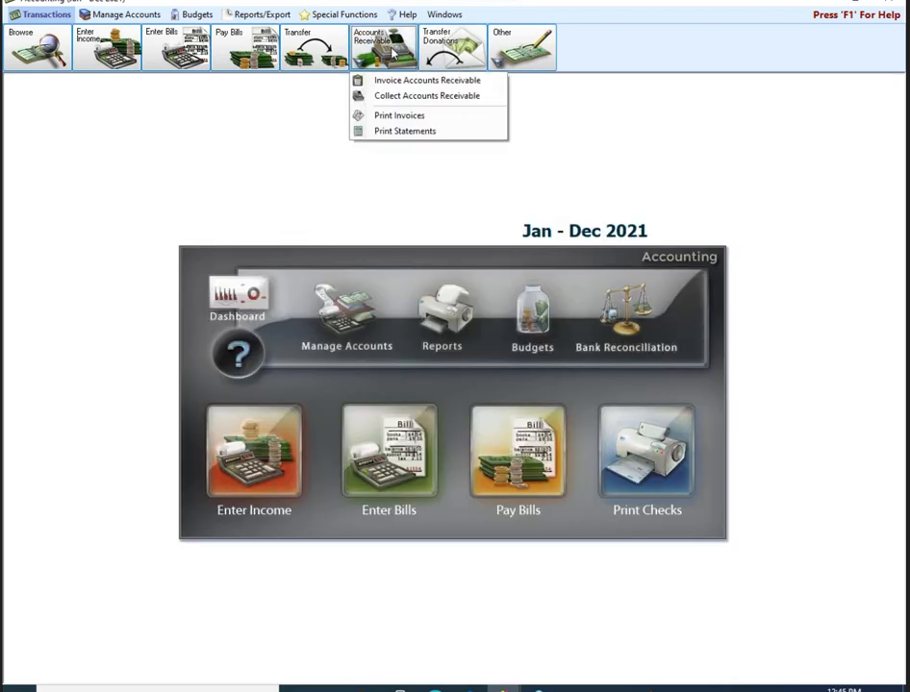
pyautogui.click(418, 133)
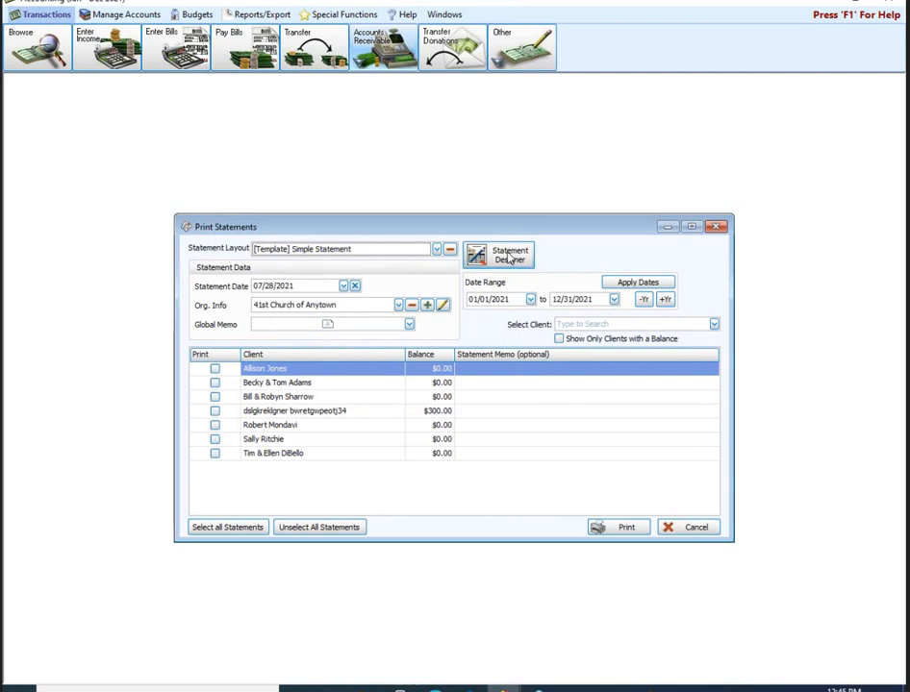
pyautogui.click(215, 371)
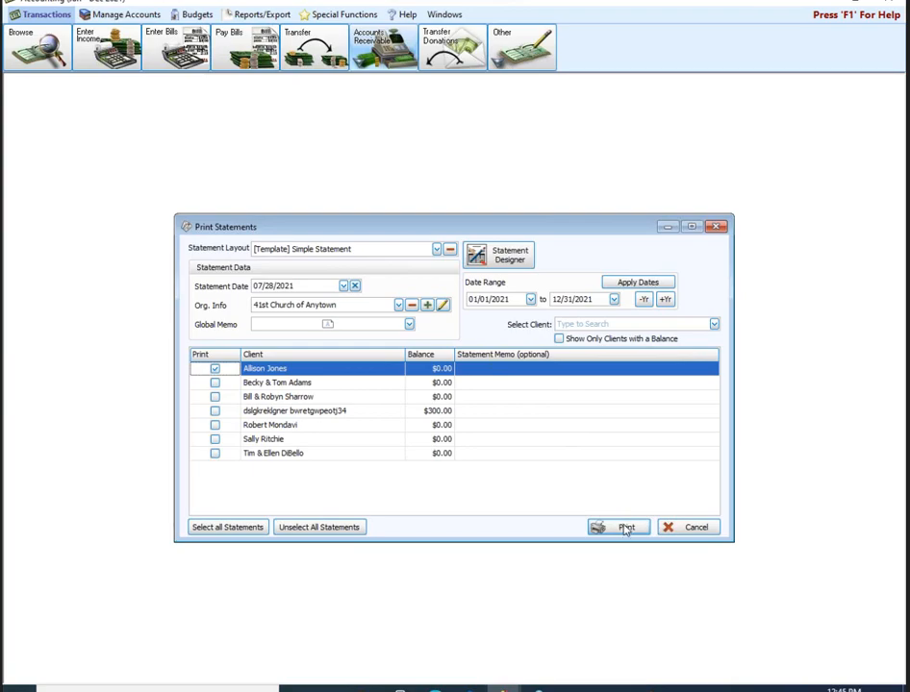
pyautogui.click(625, 527)
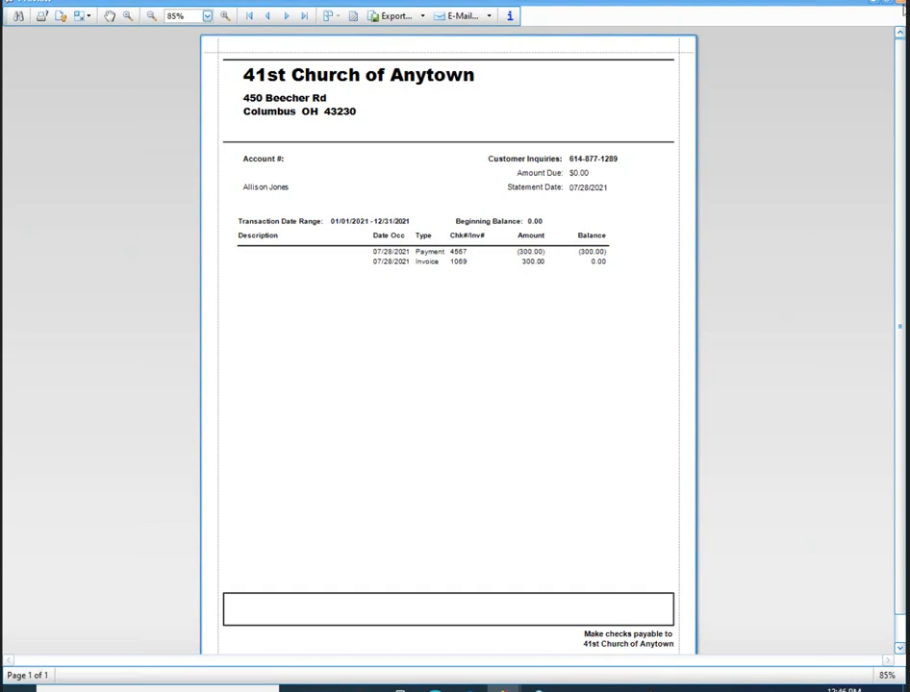
pyautogui.click(900, 5)
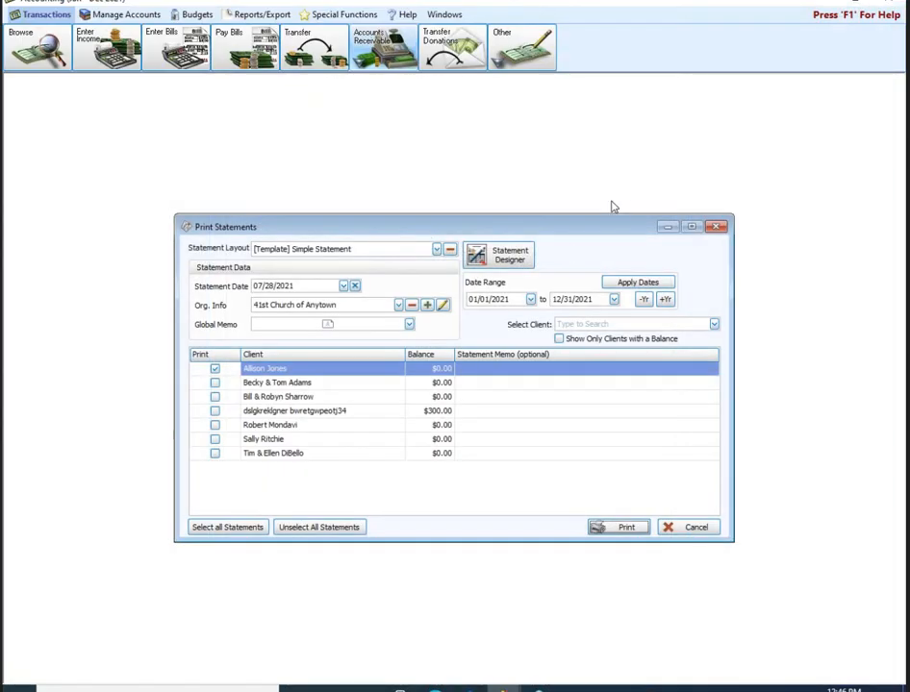
pyautogui.click(715, 226)
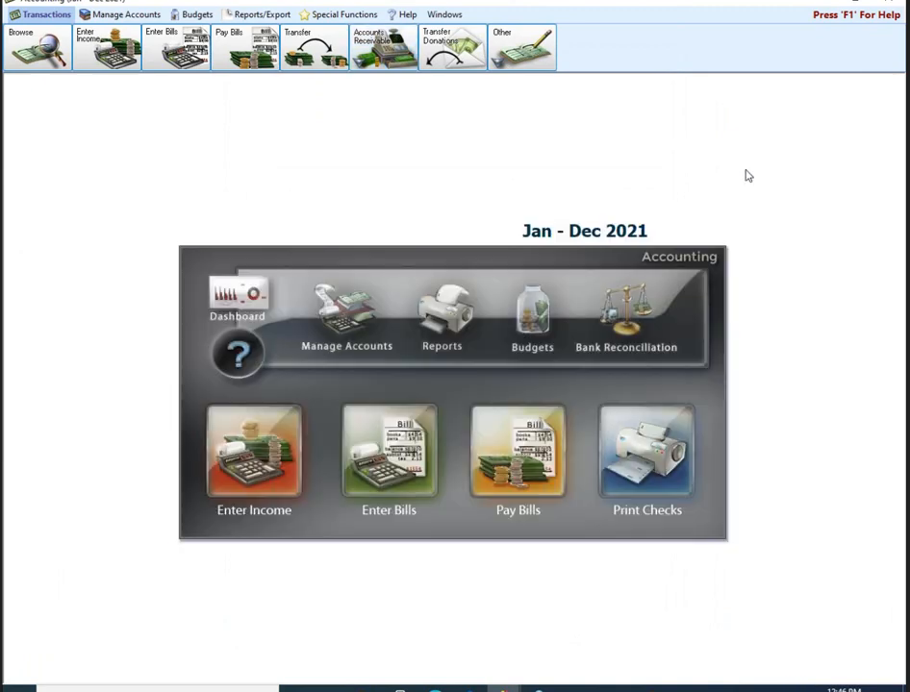
# - Start a new accounts receivable collection and create it from the remaining outstanding invoice through Quick Collect
pyautogui.click(377, 48)
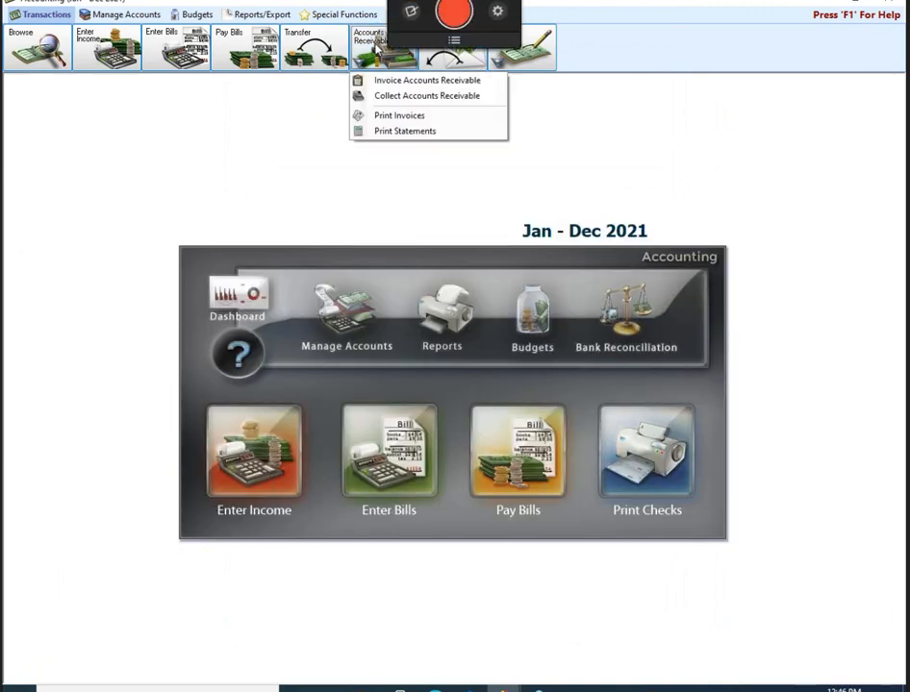
pyautogui.click(411, 96)
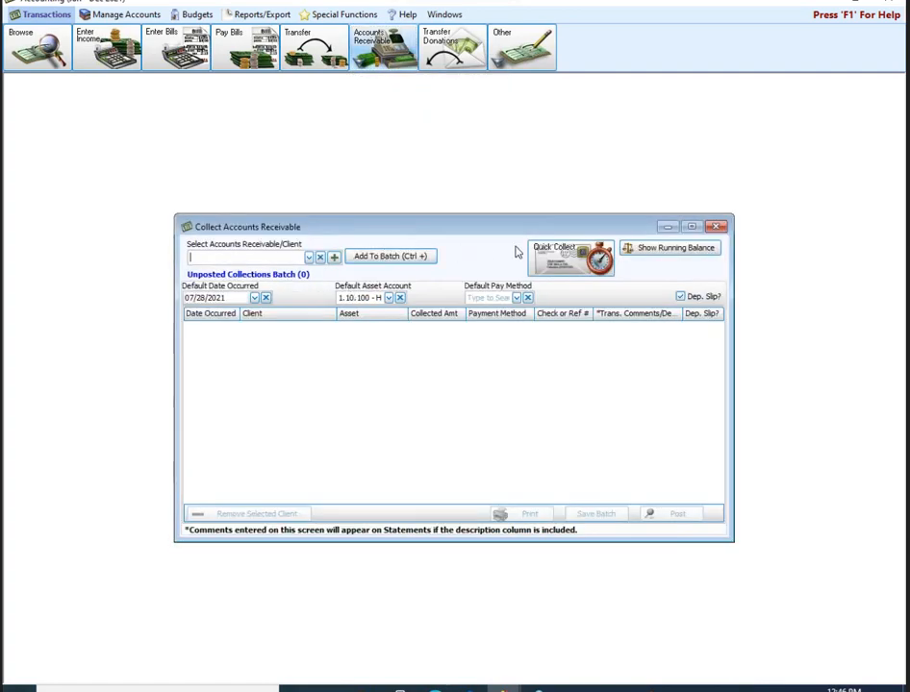
pyautogui.click(567, 255)
pyautogui.click(588, 316)
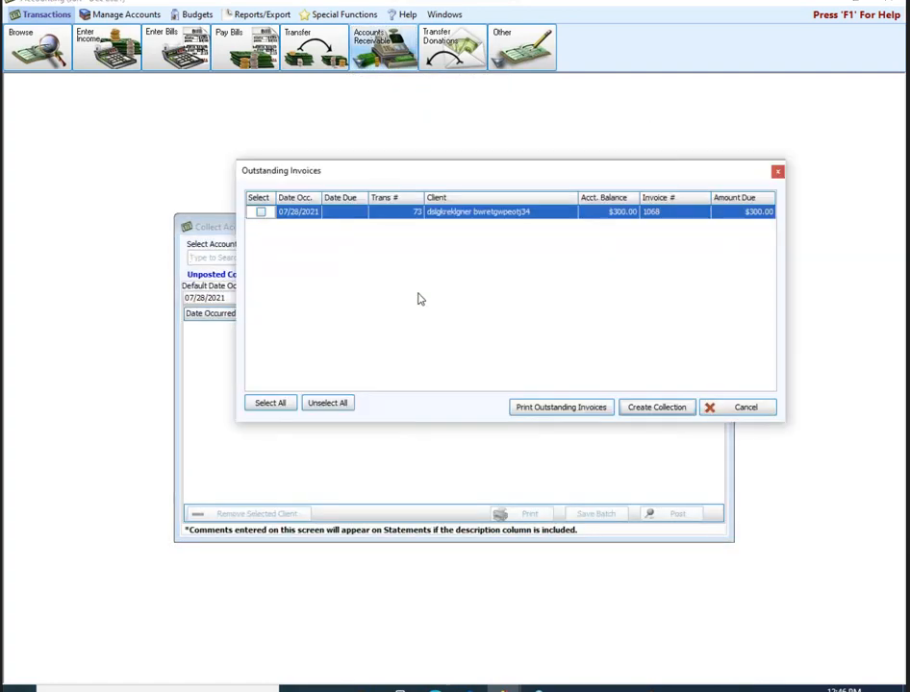
pyautogui.click(261, 212)
pyautogui.click(671, 410)
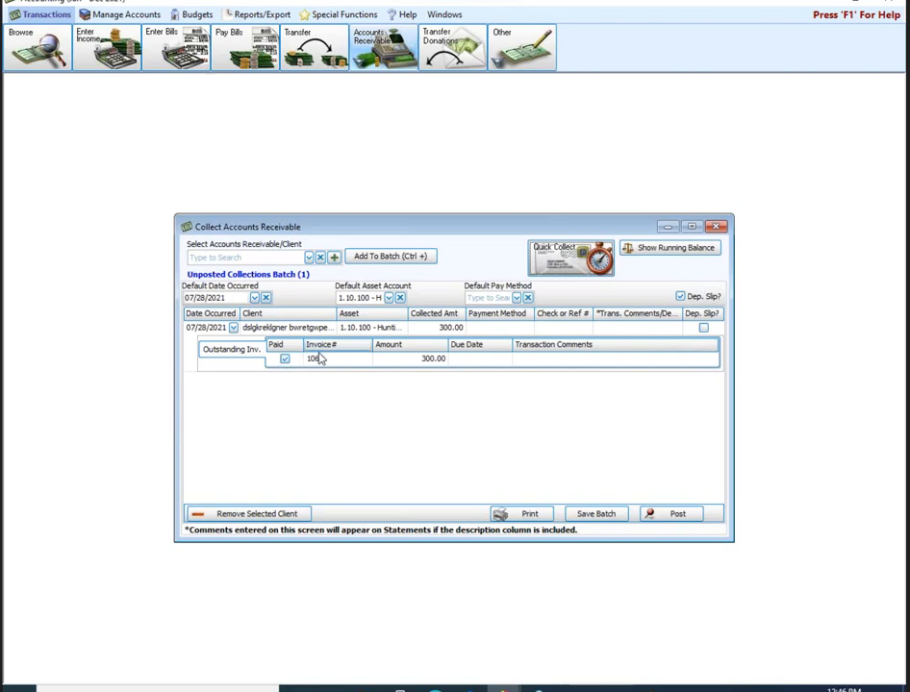
# - Set the collected amount to 150.00 with the invoice unmarked as paid, and the payment method to Debit Card
pyautogui.click(430, 329)
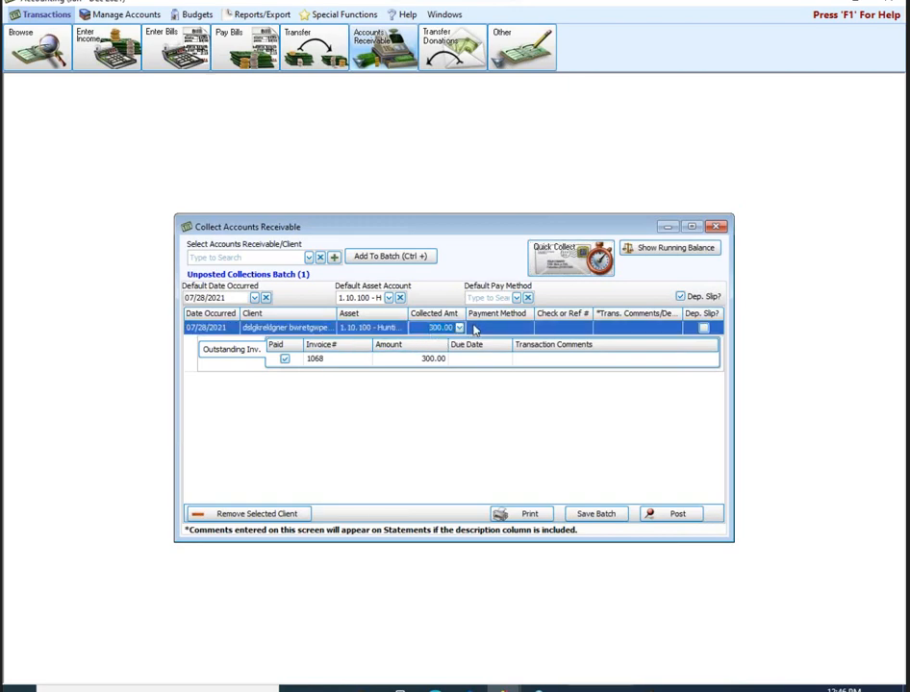
pyautogui.press('BackSpace')
pyautogui.click(285, 362)
pyautogui.click(286, 361)
pyautogui.click(510, 331)
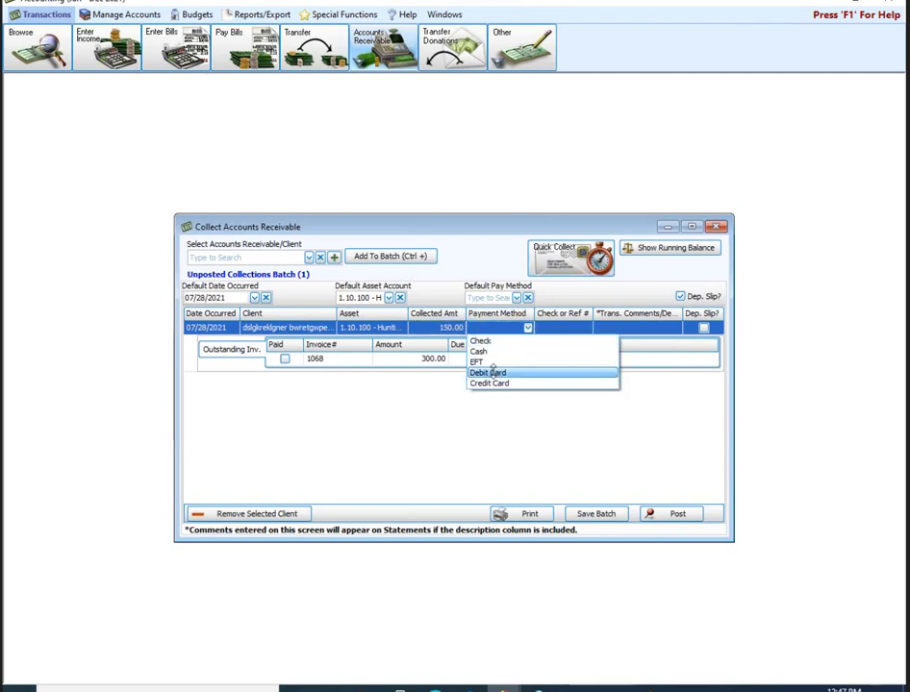
pyautogui.click(515, 368)
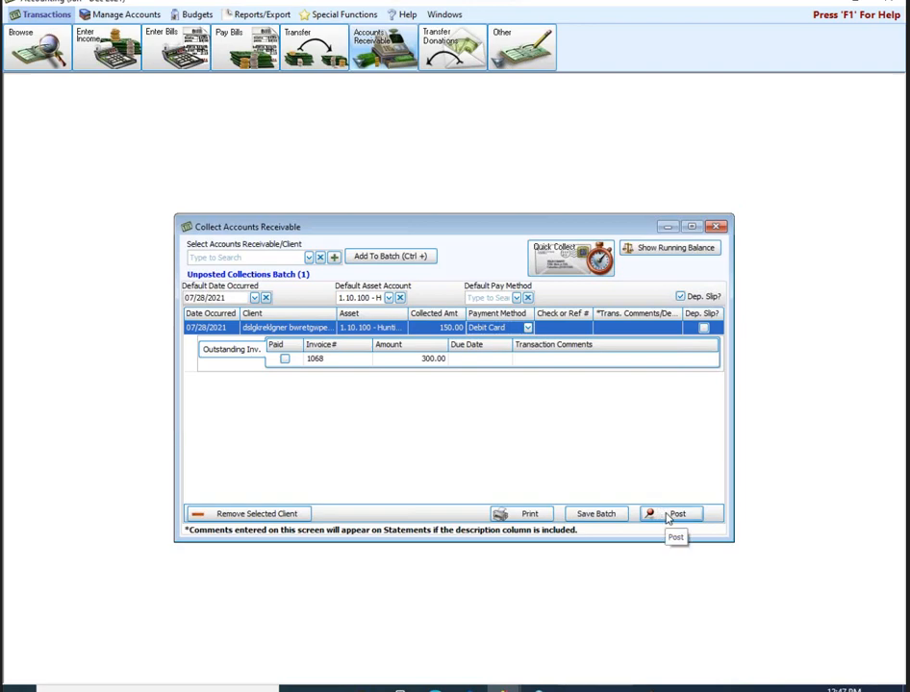
# - Check the running balances of the collection batch, then post it without printing the transaction
pyautogui.click(642, 250)
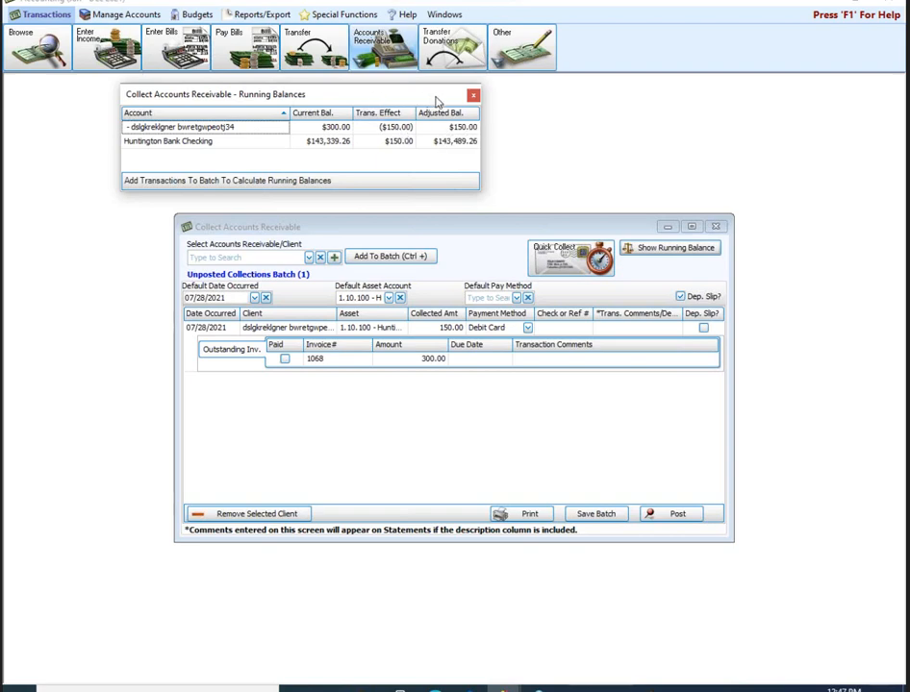
pyautogui.click(473, 97)
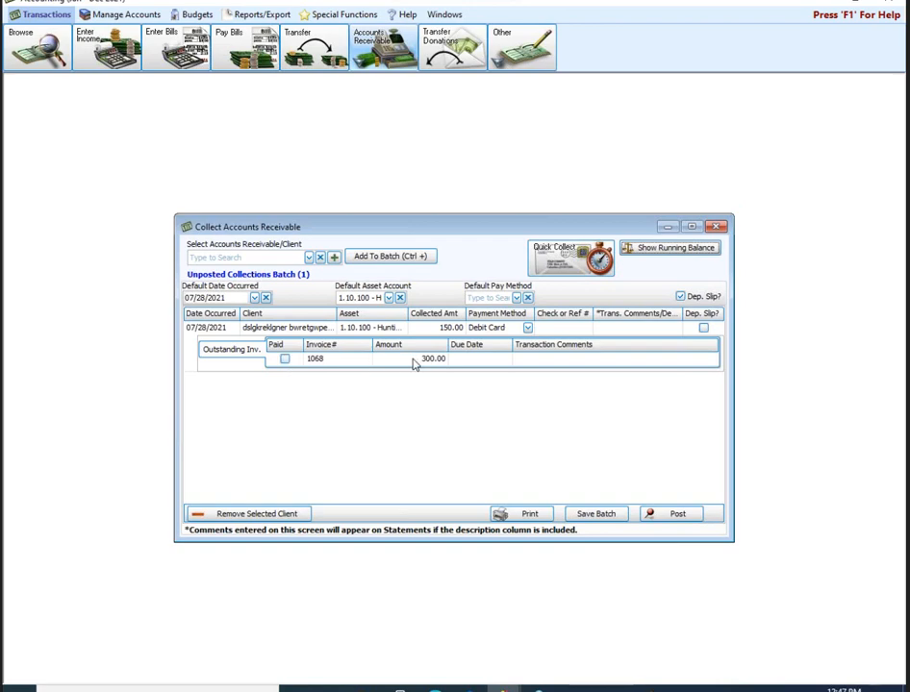
pyautogui.click(680, 515)
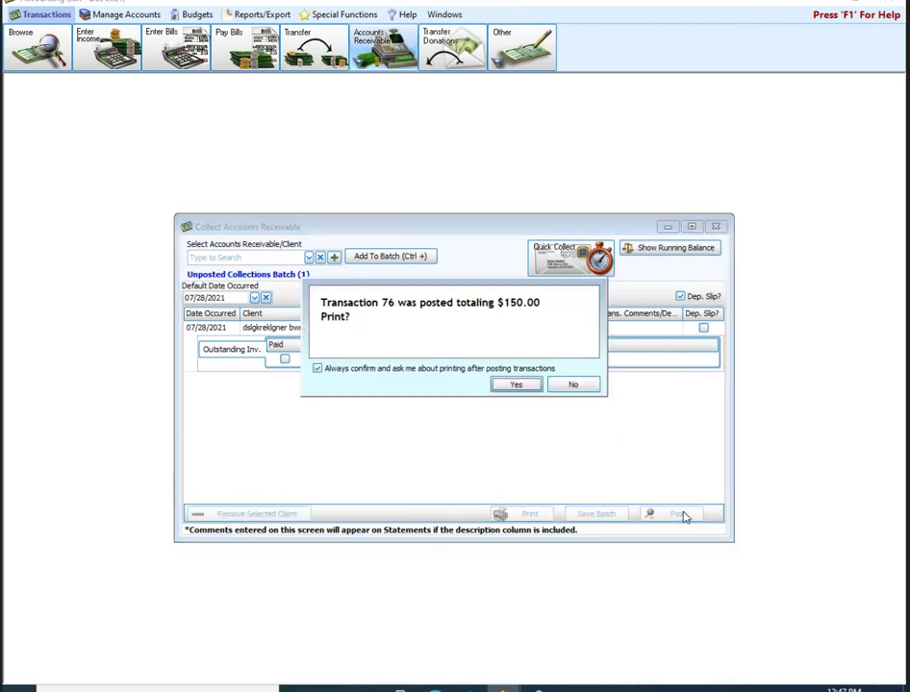
pyautogui.click(574, 384)
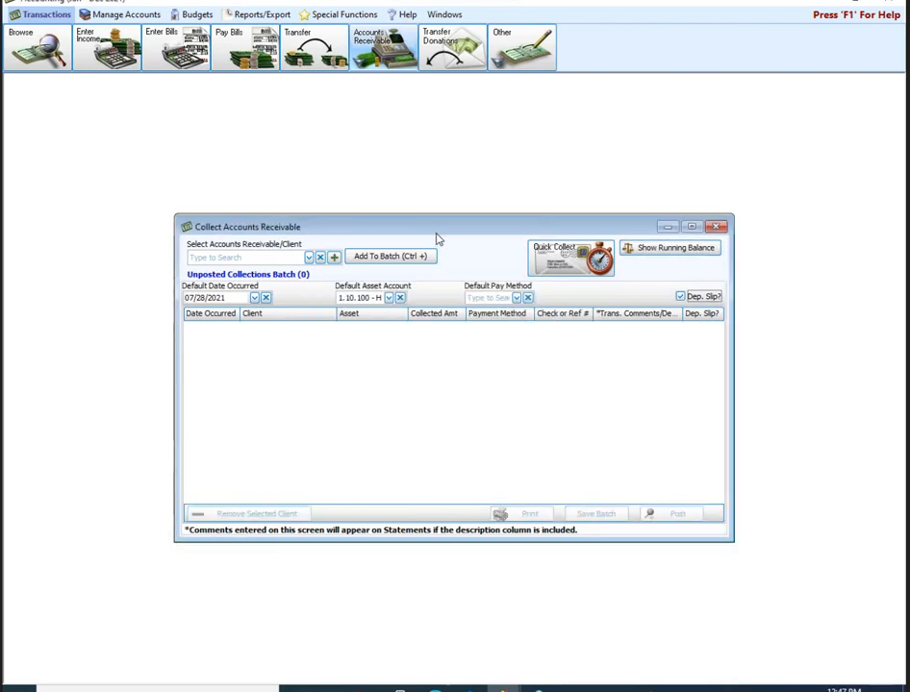
# - View the outstanding invoices through Quick Collect again and create a second collection from the partly paid invoice
pyautogui.click(567, 262)
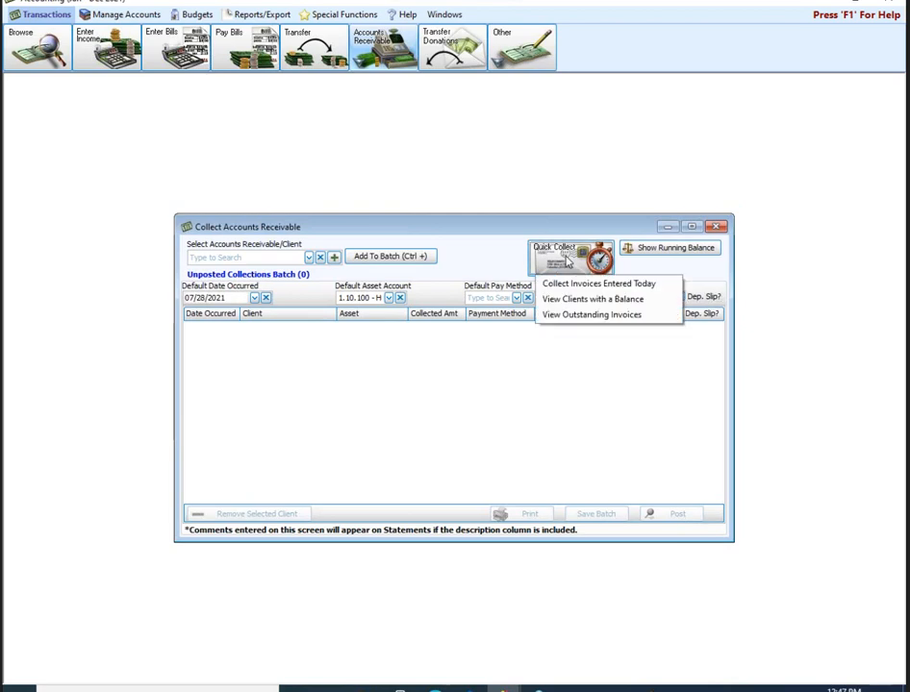
pyautogui.click(577, 317)
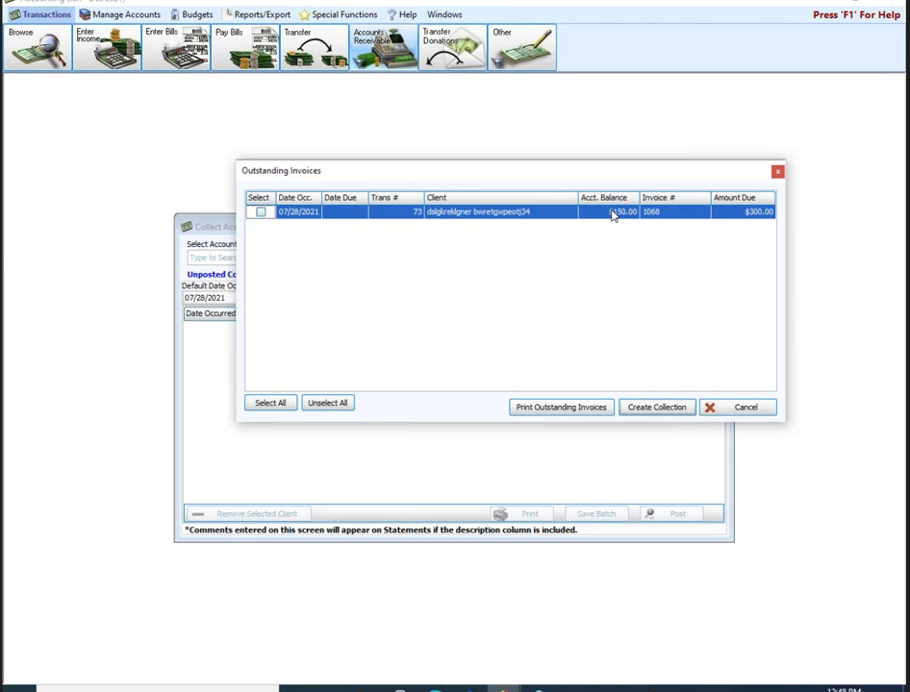
pyautogui.click(259, 213)
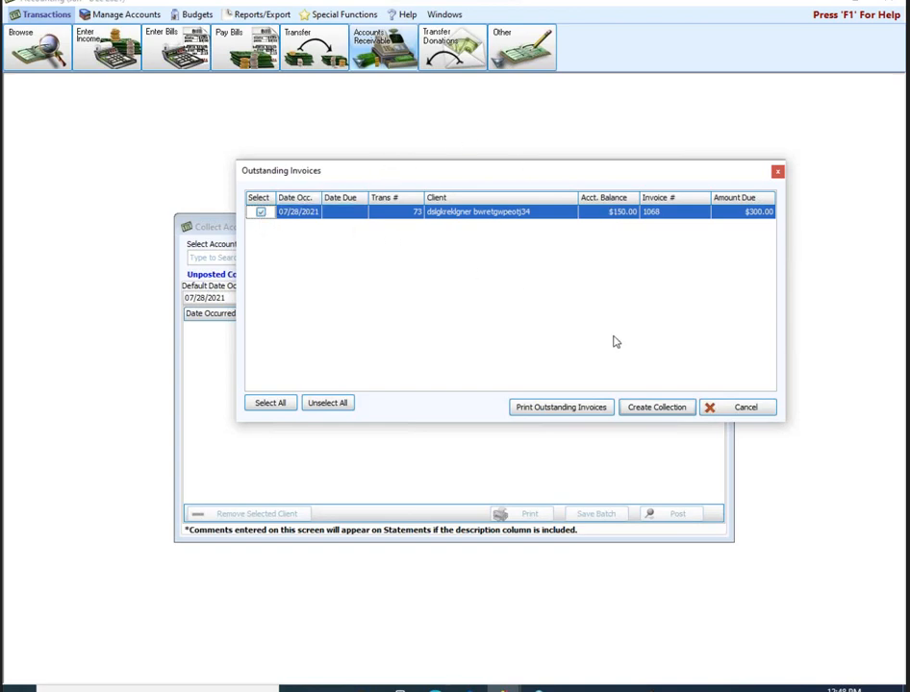
pyautogui.click(650, 408)
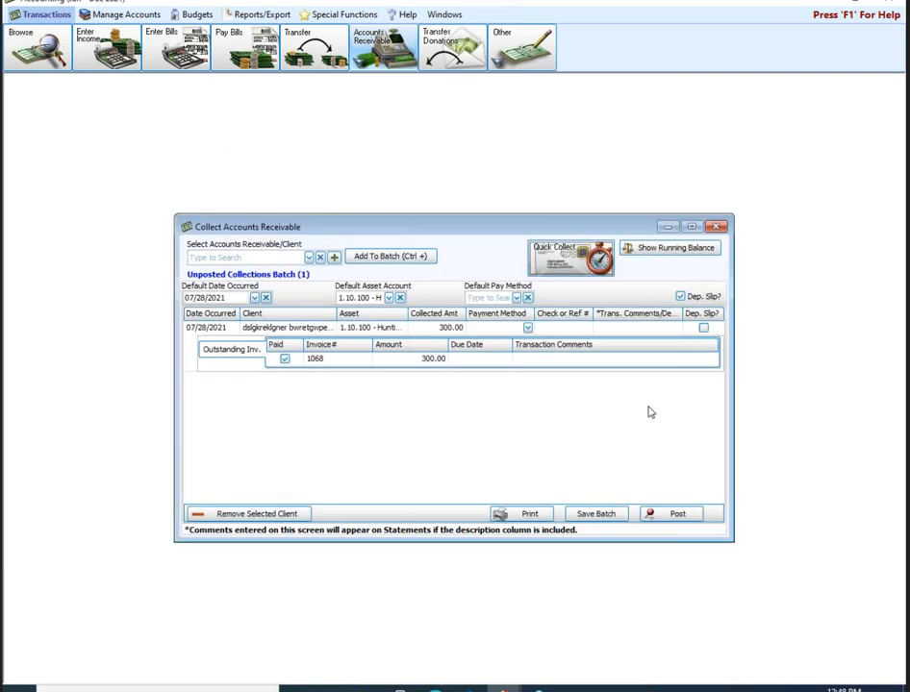
# - Set the second collection's amount to 150.00 with the invoice marked as paid, and the payment method to Debit Card
pyautogui.click(285, 359)
pyautogui.click(418, 328)
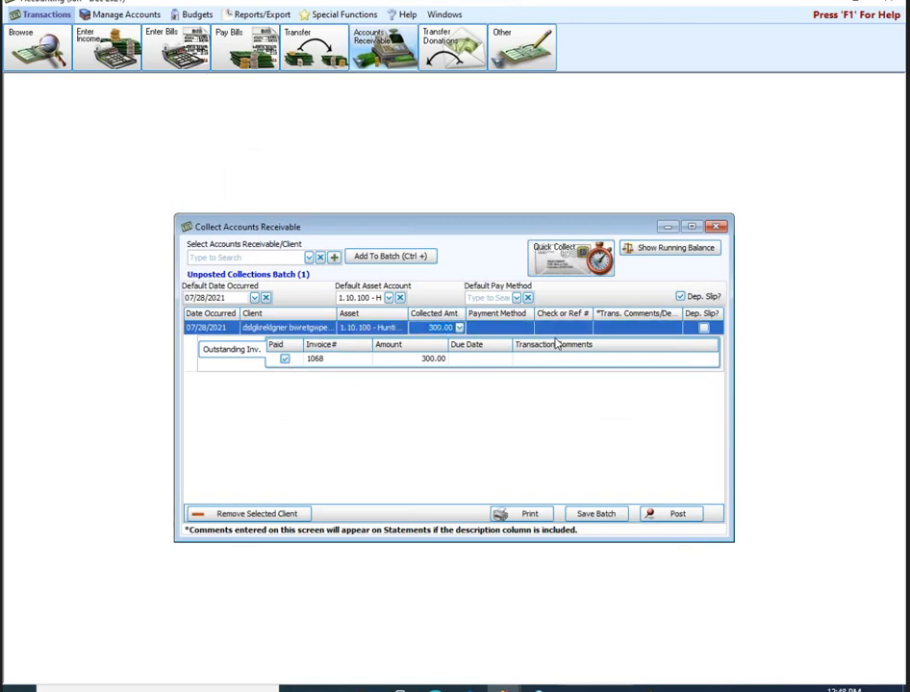
pyautogui.write('150.00')
pyautogui.press('Tab')
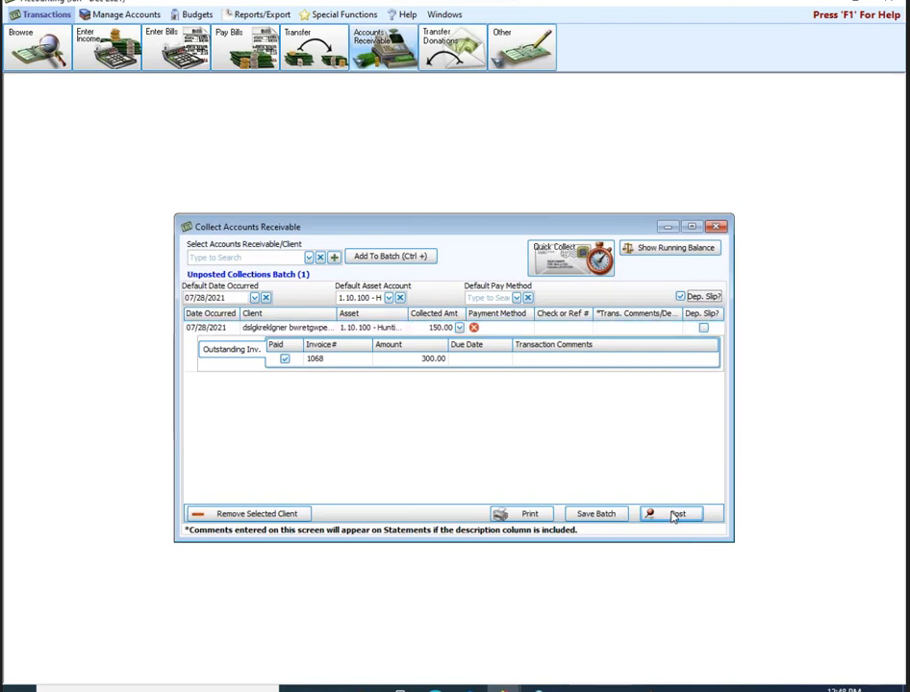
pyautogui.click(496, 327)
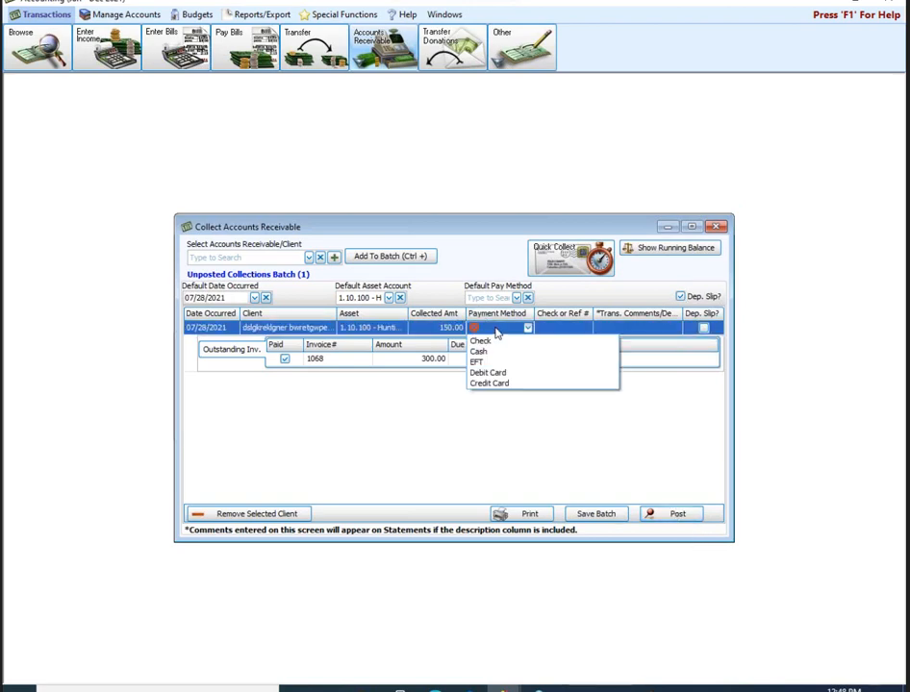
pyautogui.click(488, 373)
# - Post the final debit card collection without printing the transaction, then close the collection form
pyautogui.click(668, 515)
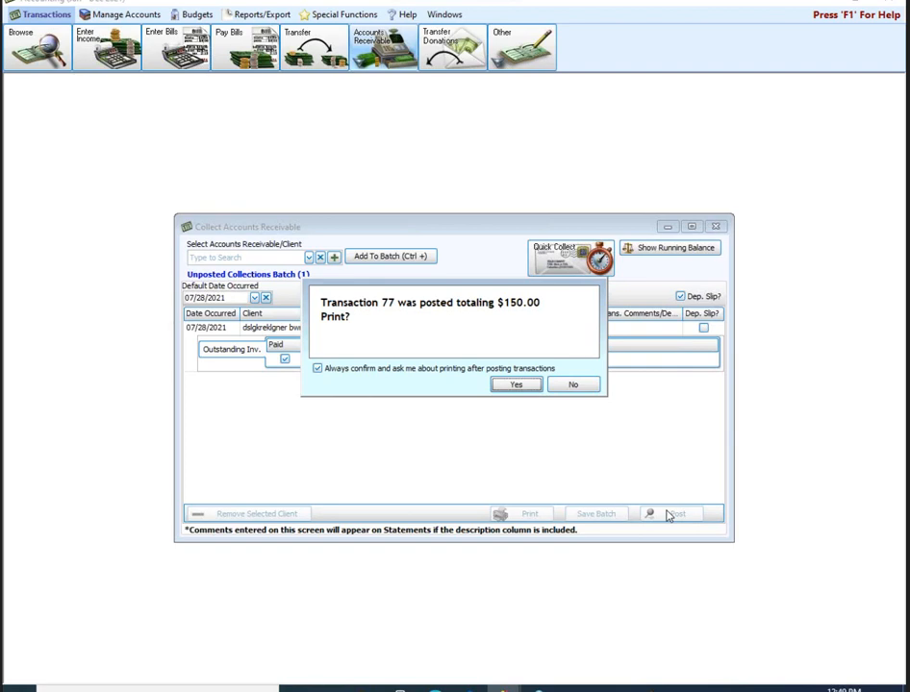
pyautogui.click(574, 384)
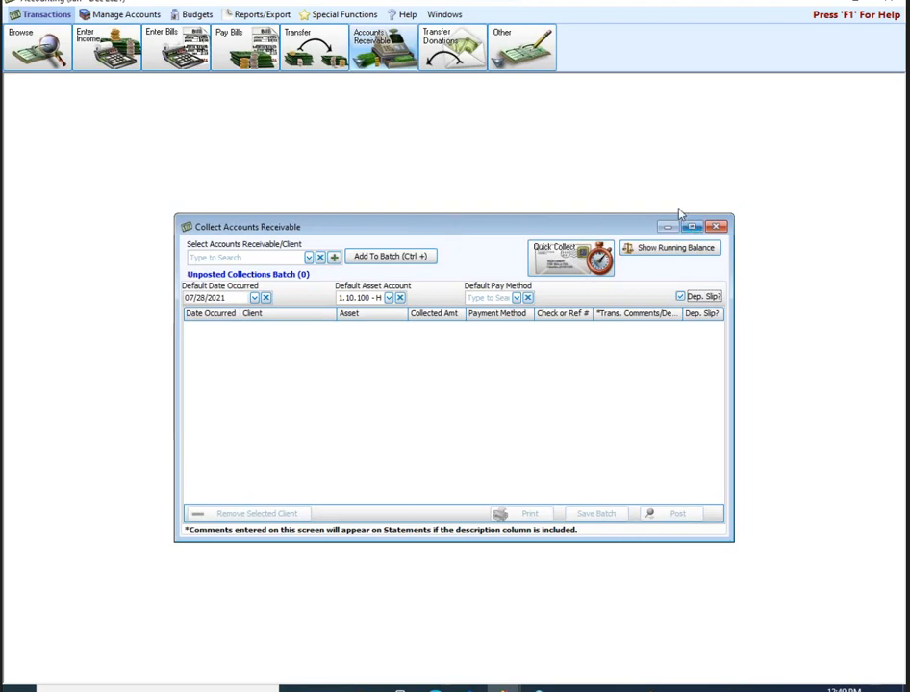
pyautogui.click(715, 226)
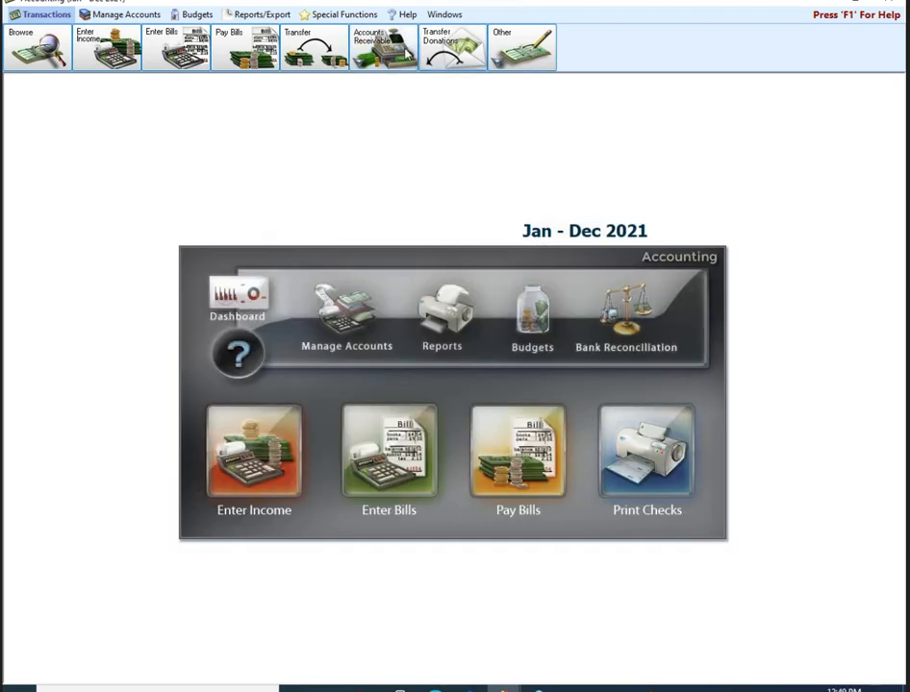
# - Preview the Simple Statement for the fourth listed client and examine its payment and invoice lines
pyautogui.click(390, 55)
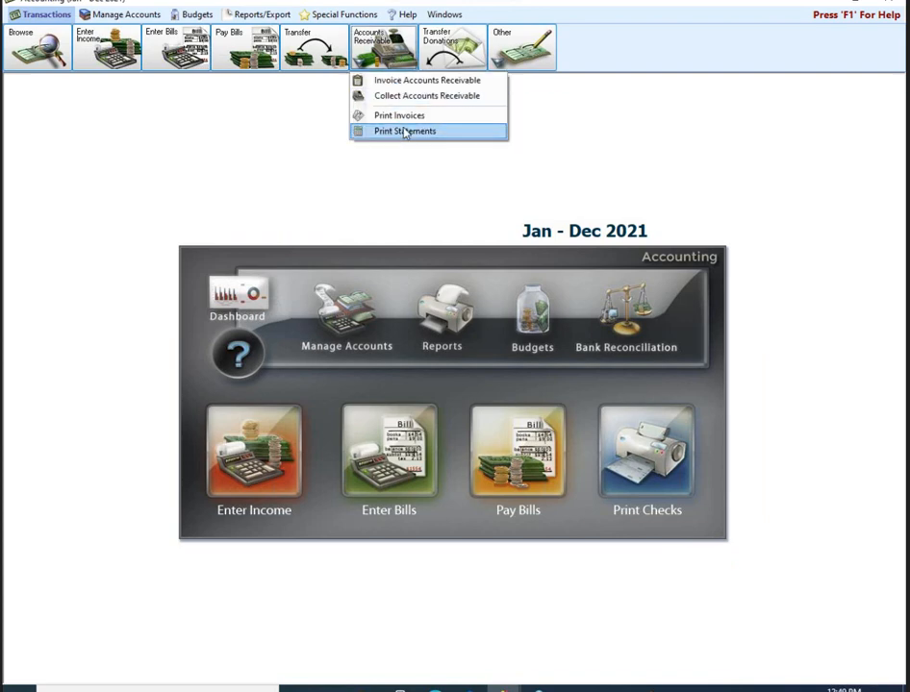
pyautogui.click(389, 130)
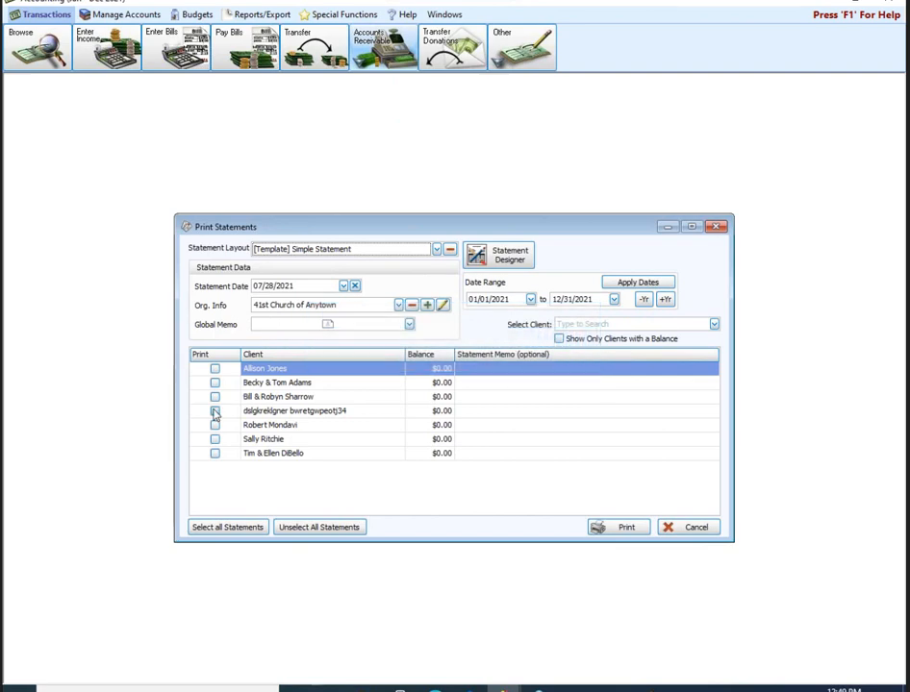
pyautogui.click(215, 411)
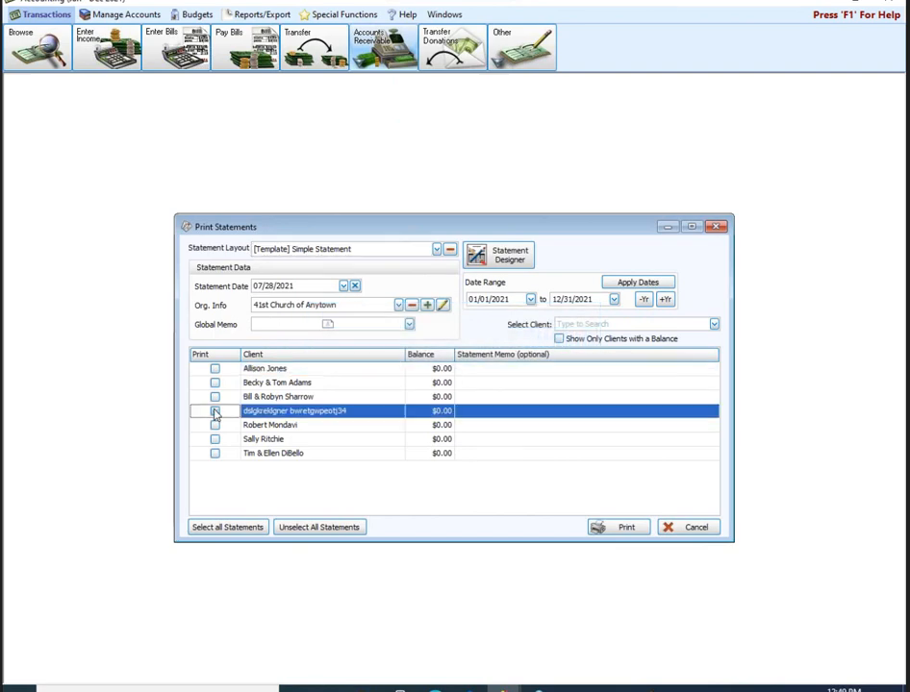
pyautogui.click(623, 526)
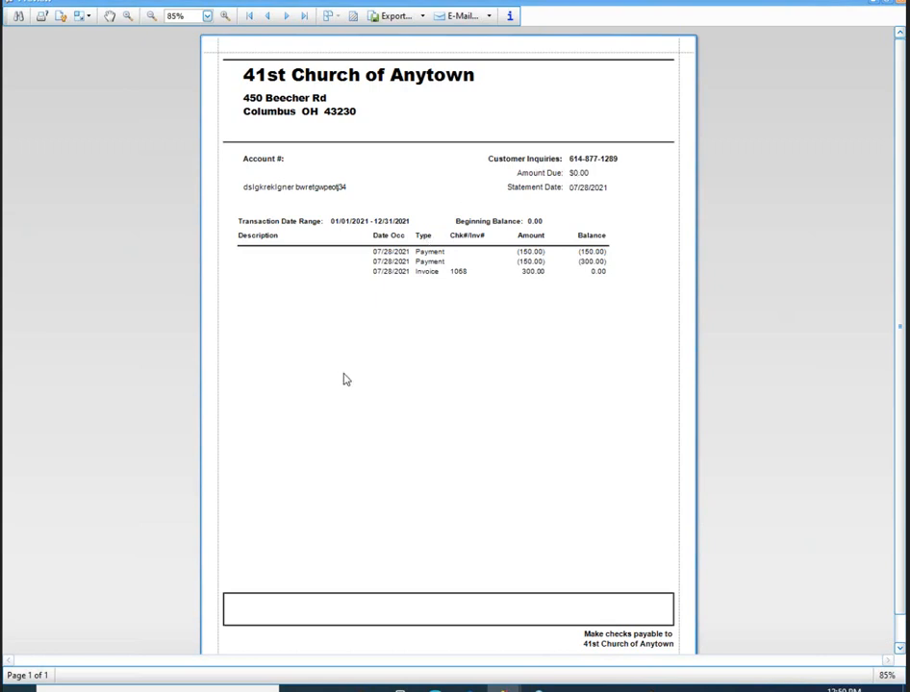
pyautogui.scroll(-1, 353, 394)
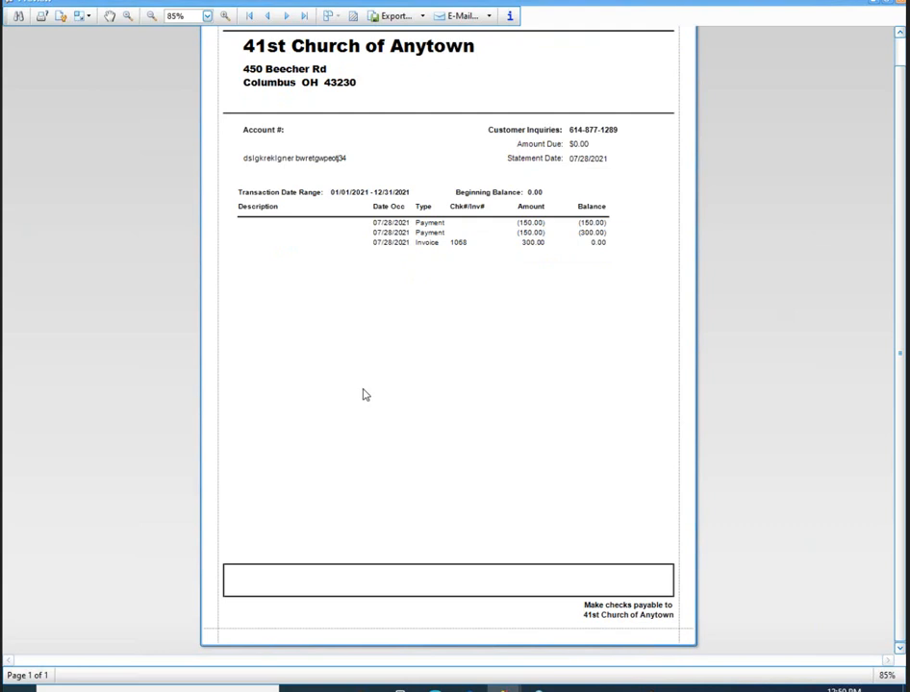